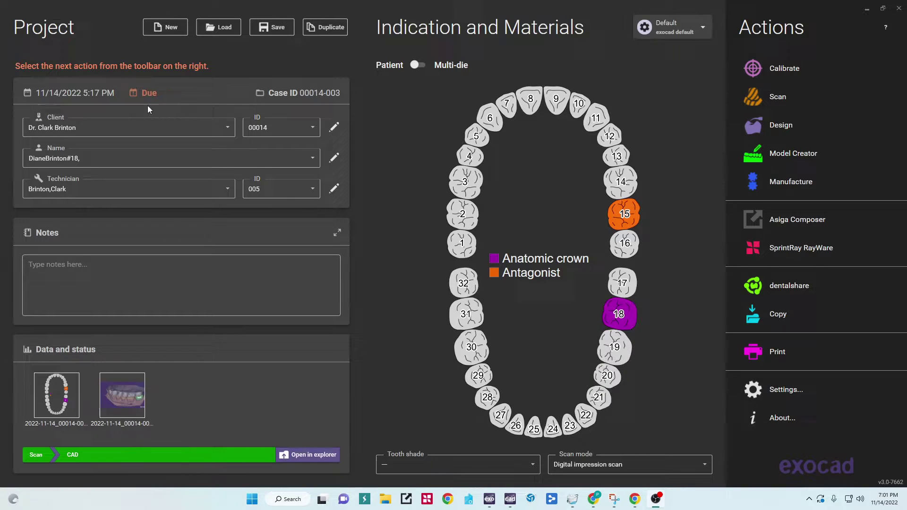
Confirm the zirconia anatomic crown setup for tooth 18 and start its design from the scan data only, continuing past the library warning
{"action": "left_click", "coordinate": [619, 314]}
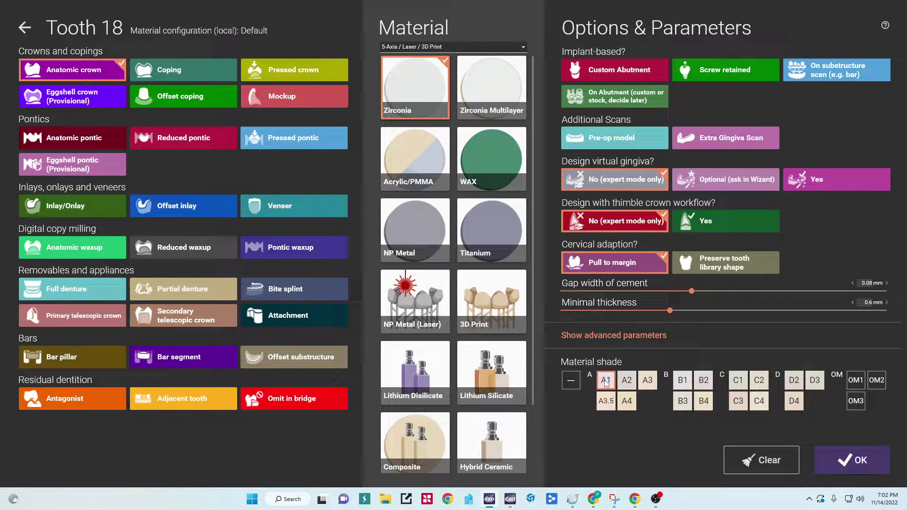
{"action": "left_click", "coordinate": [852, 463]}
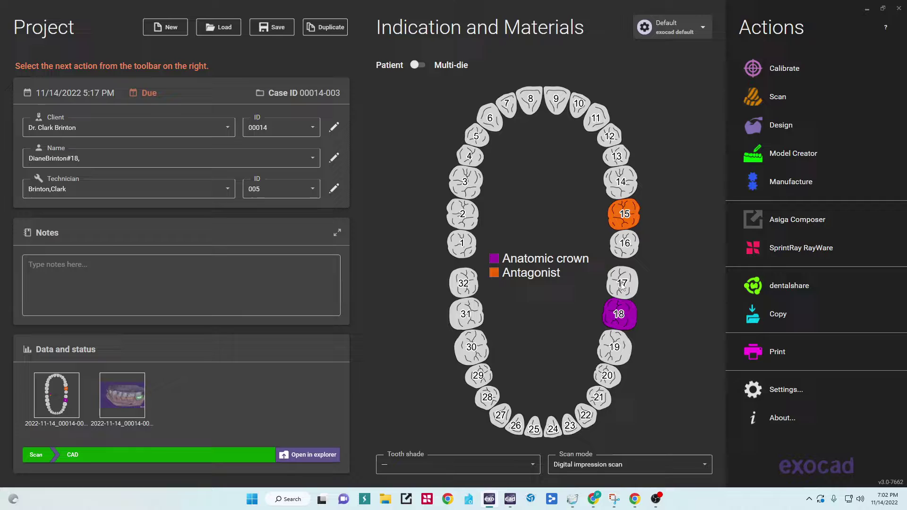
{"action": "left_click", "coordinate": [786, 126]}
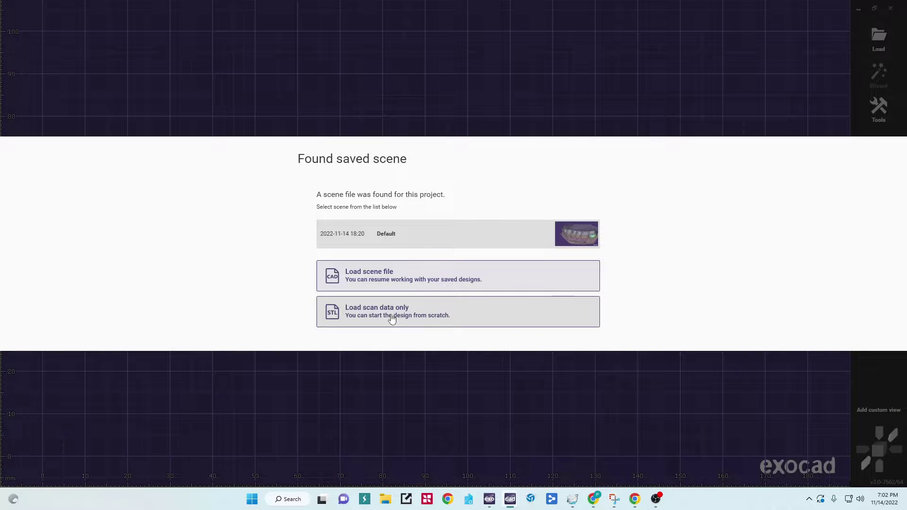
{"action": "left_click", "coordinate": [392, 319]}
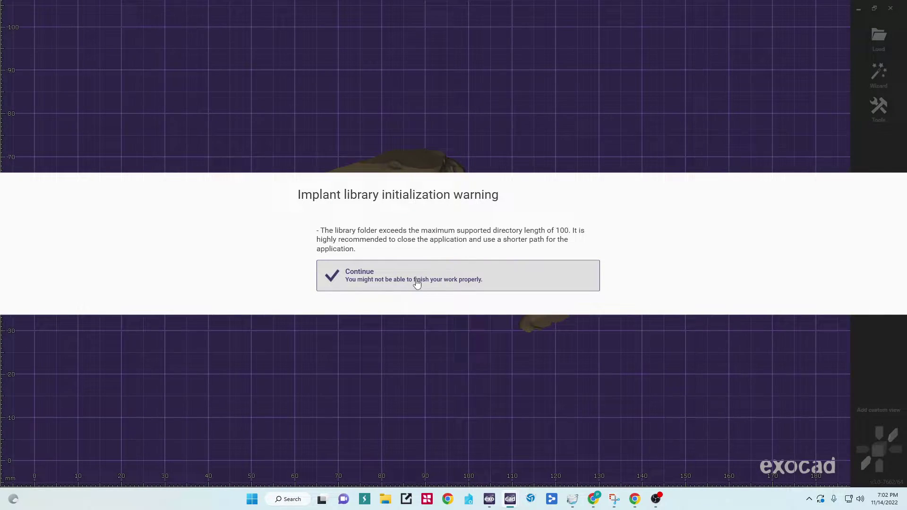
{"action": "left_click", "coordinate": [417, 282]}
Rotate the jaw scan to look onto the occlusal side of the teeth and set this view as the scan data orientation
{"action": "right_click_drag", "start_coordinate": [350, 376], "coordinate": [349, 368]}
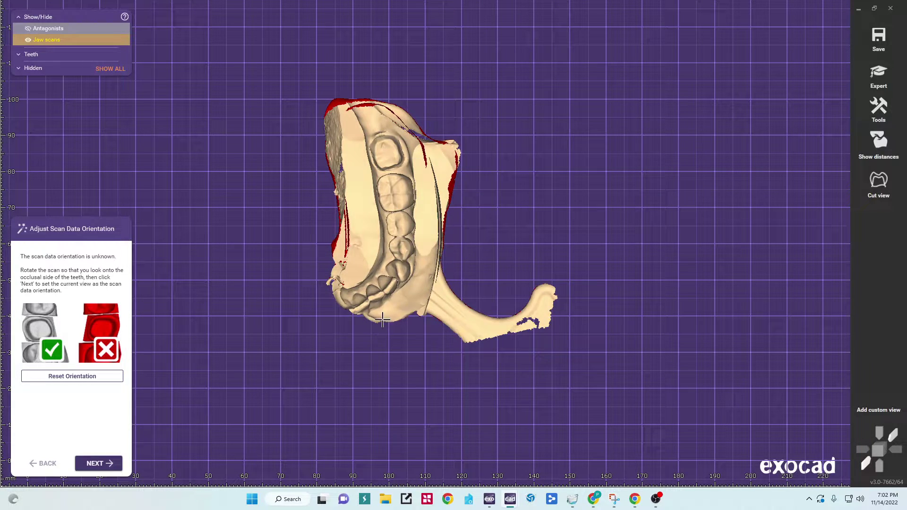
{"action": "left_click", "coordinate": [97, 465]}
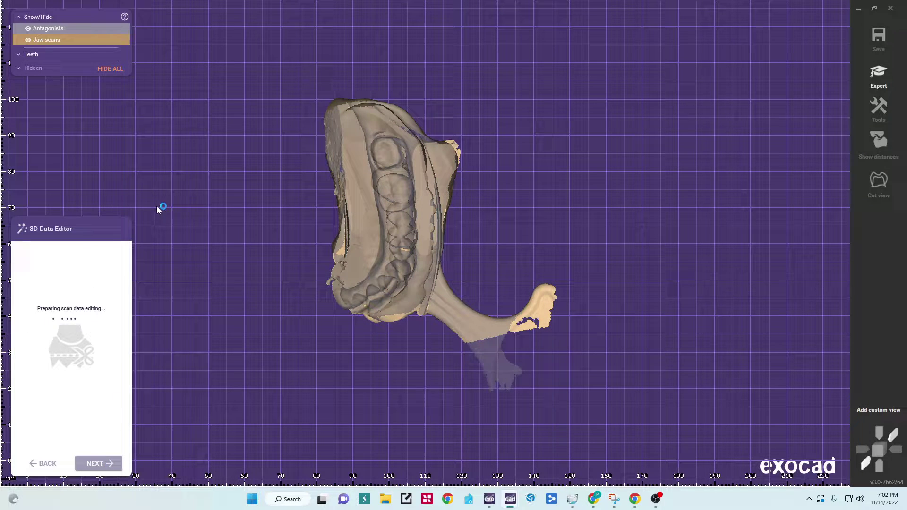
Make the antagonist scan semi-transparent at 73% over the jaw scan
{"action": "mouse_move", "coordinate": [29, 31]}
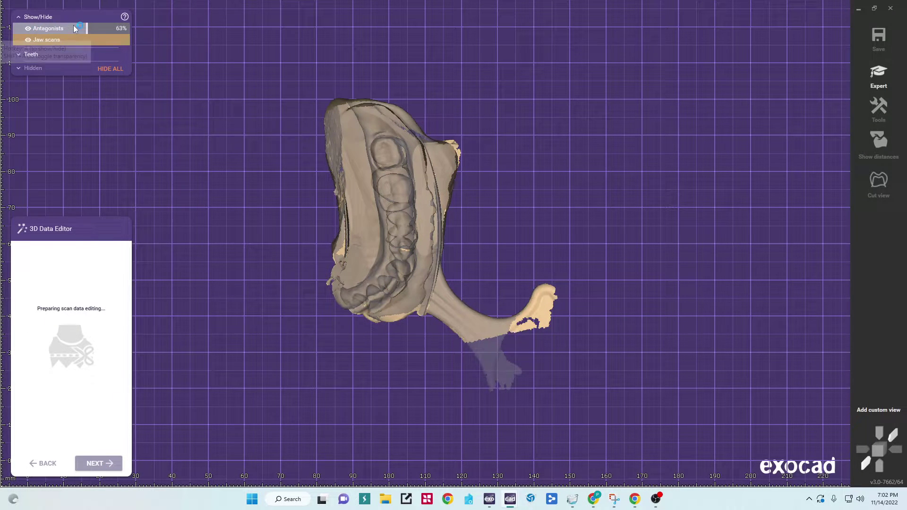
{"action": "left_click_drag", "start_coordinate": [86, 27], "coordinate": [138, 27]}
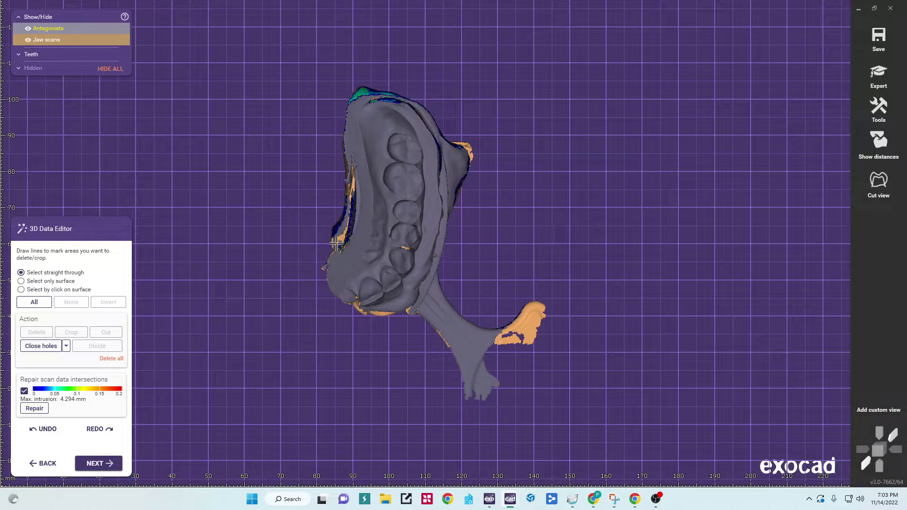
{"action": "left_click", "coordinate": [98, 29]}
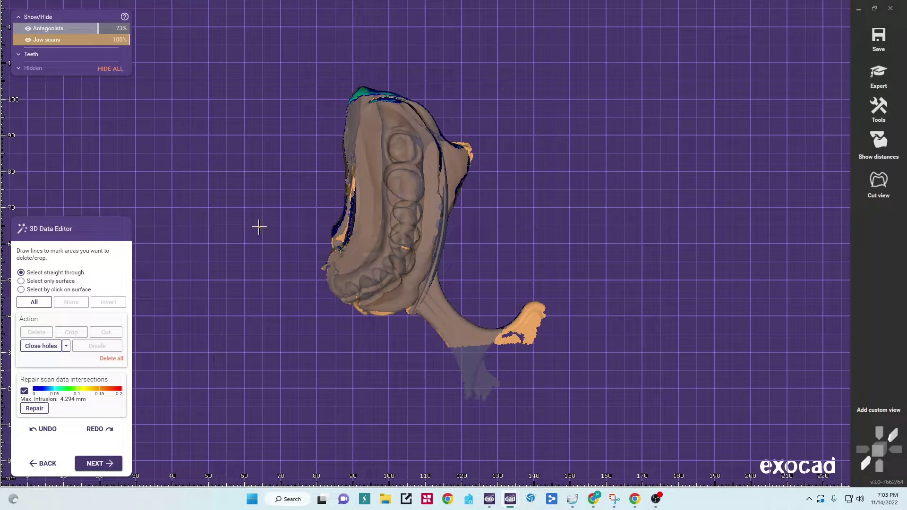
Select straight through all scan data surrounding the row of teeth with a closed outline and delete it from both scans
{"action": "left_click_drag", "start_coordinate": [328, 278], "coordinate": [352, 269]}
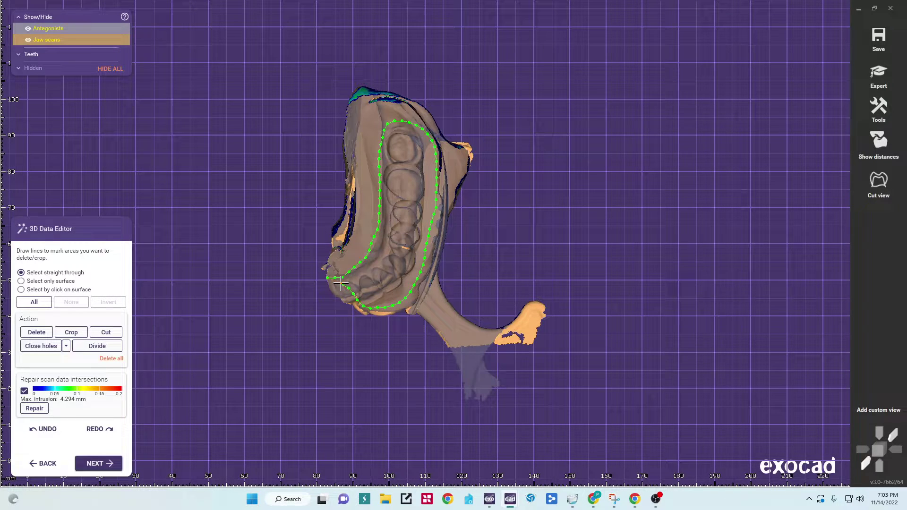
{"action": "mouse_move", "coordinate": [326, 302]}
{"action": "left_mouse_down"}
{"action": "mouse_move", "coordinate": [370, 397]}
{"action": "mouse_move", "coordinate": [630, 307]}
{"action": "mouse_move", "coordinate": [360, 33]}
{"action": "mouse_move", "coordinate": [231, 256]}
{"action": "left_mouse_up"}
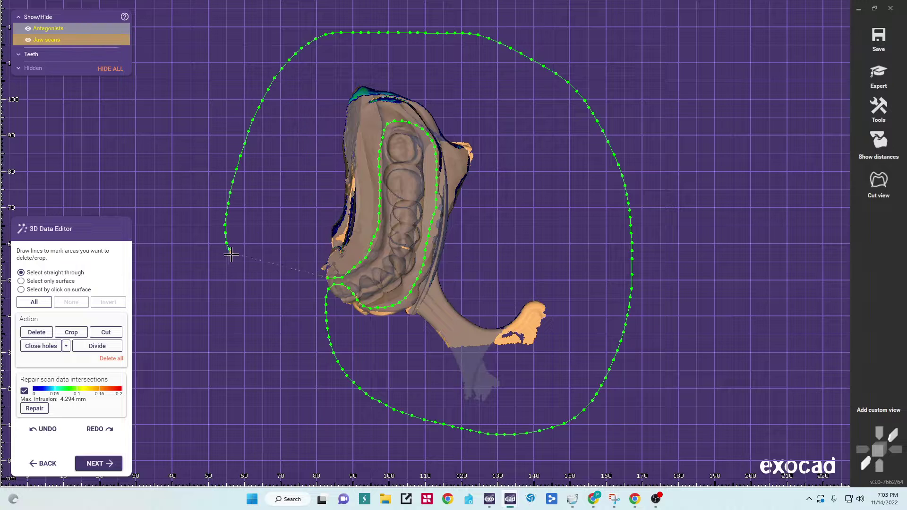
{"action": "double_click", "coordinate": [323, 279]}
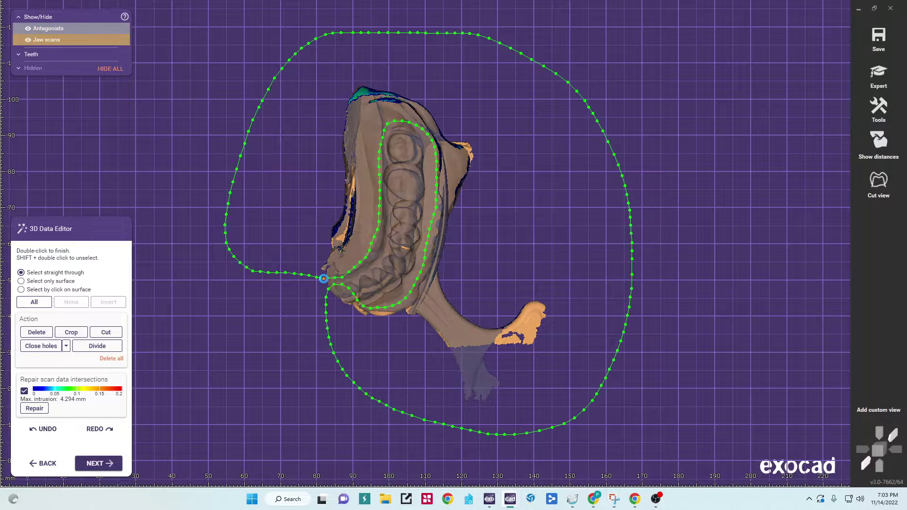
{"action": "left_click", "coordinate": [37, 332]}
Delete the leftover scan data at the front end of the tooth row and finish the scan data editing
{"action": "right_click_drag", "start_coordinate": [348, 349], "coordinate": [348, 351]}
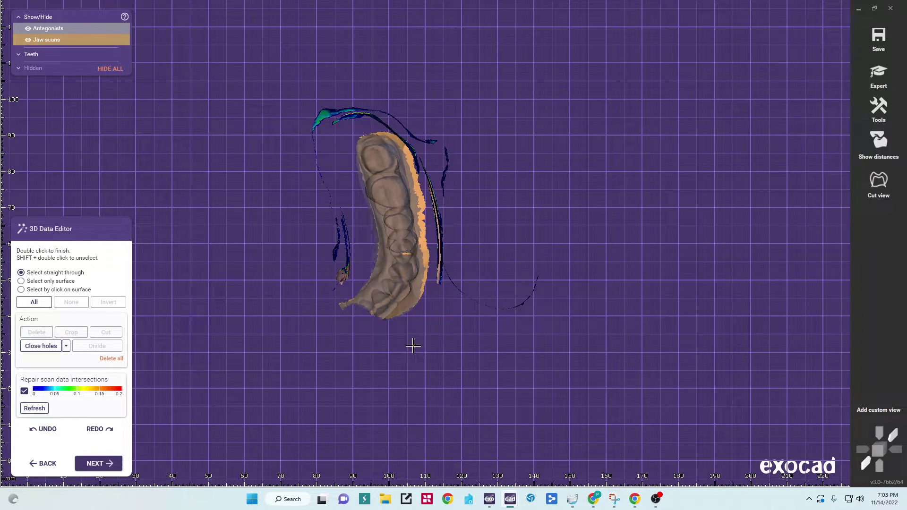
{"action": "mouse_move", "coordinate": [413, 346]}
{"action": "left_mouse_down"}
{"action": "mouse_move", "coordinate": [402, 327]}
{"action": "mouse_move", "coordinate": [313, 296]}
{"action": "left_mouse_up"}
{"action": "double_click", "coordinate": [410, 350]}
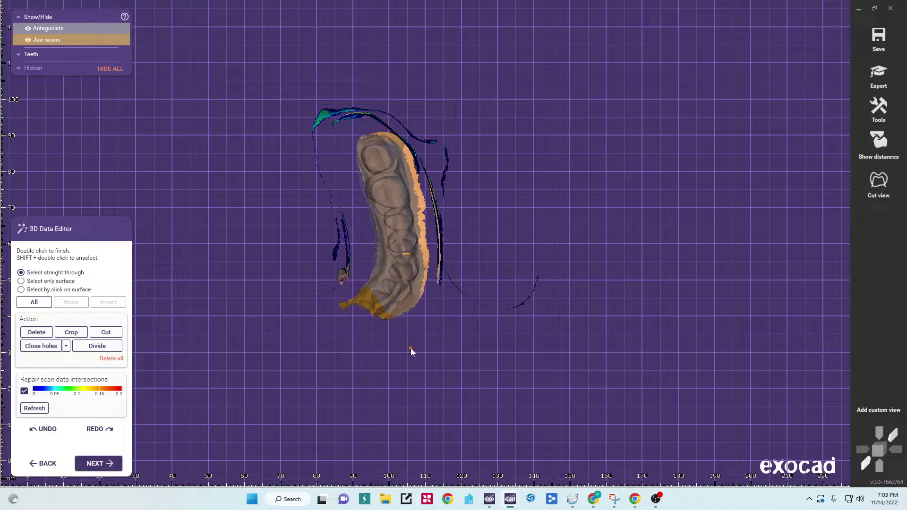
{"action": "left_click", "coordinate": [37, 333]}
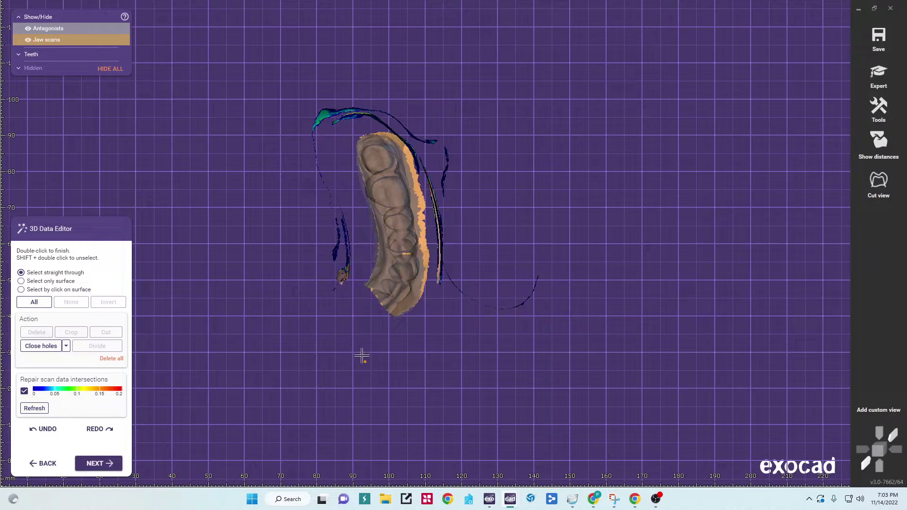
{"action": "right_click_drag", "start_coordinate": [362, 357], "coordinate": [355, 364]}
{"action": "left_click", "coordinate": [96, 464]}
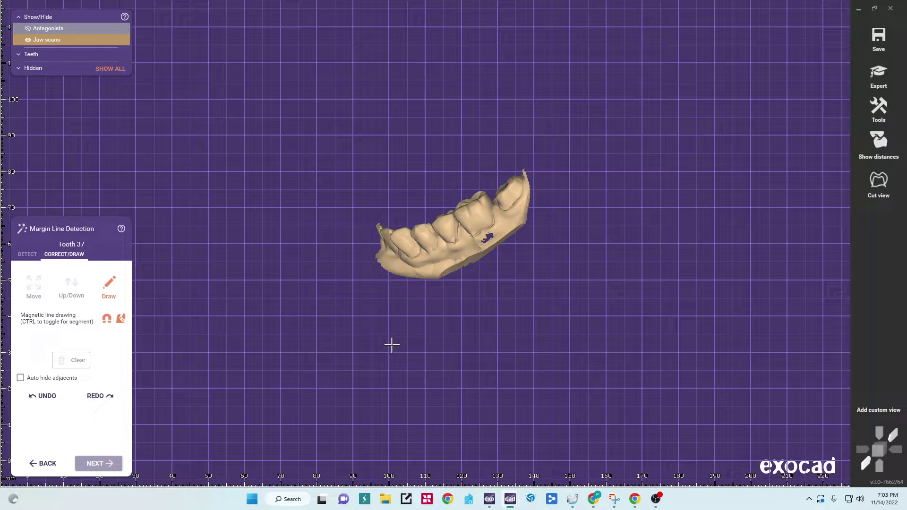
Start drawing the margin line of tooth 37 along the buccal preparation edge toward its mesial corner
{"action": "right_click_drag", "start_coordinate": [392, 345], "coordinate": [398, 343]}
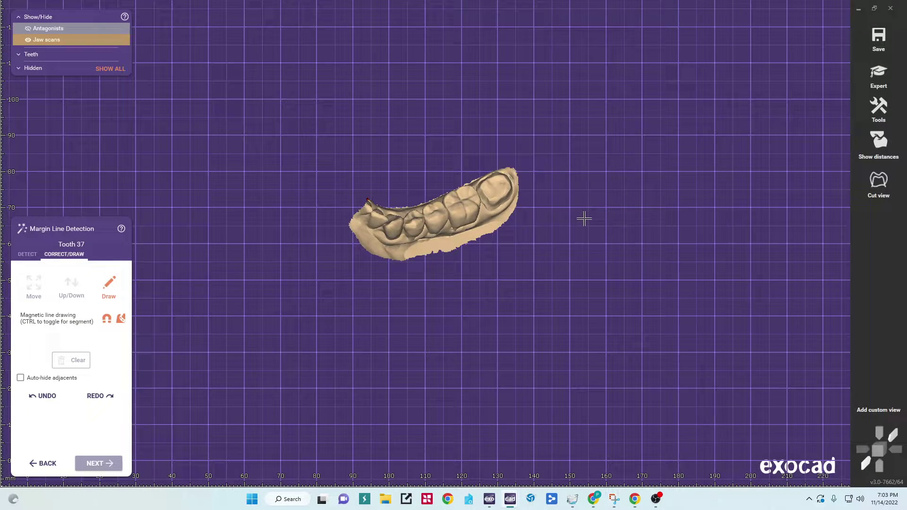
{"action": "middle_click_drag", "start_coordinate": [584, 219], "coordinate": [432, 326]}
{"action": "scroll", "coordinate": [432, 326], "scroll_direction": "up", "scroll_amount": 5}
{"action": "middle_click_drag", "start_coordinate": [370, 331], "coordinate": [609, 302]}
{"action": "middle_click_drag", "start_coordinate": [444, 206], "coordinate": [426, 243]}
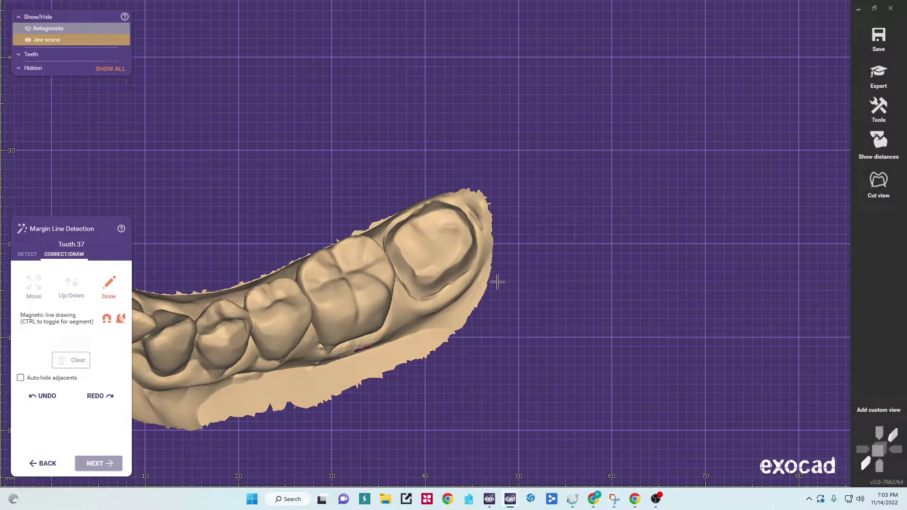
{"action": "mouse_move", "coordinate": [553, 305]}
{"action": "right_mouse_down"}
{"action": "mouse_move", "coordinate": [543, 296]}
{"action": "mouse_move", "coordinate": [553, 305]}
{"action": "right_mouse_up"}
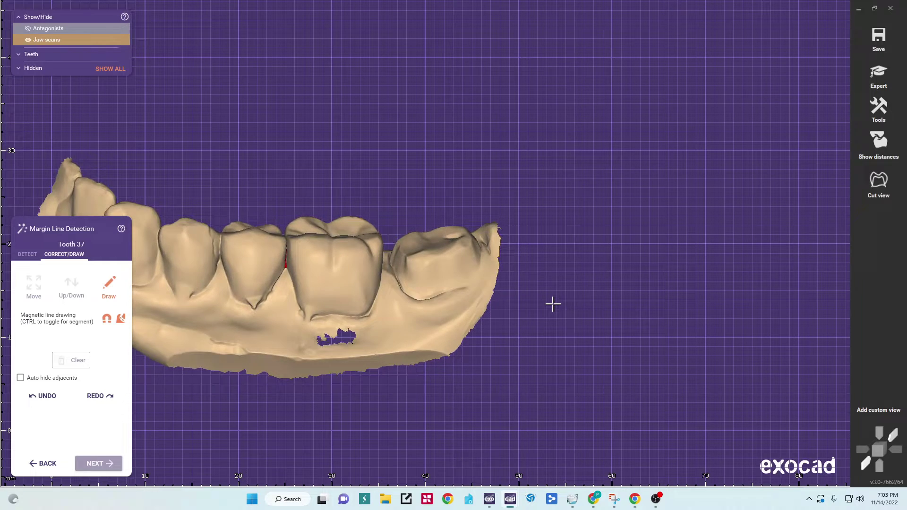
{"action": "right_click_drag", "start_coordinate": [274, 381], "coordinate": [275, 380]}
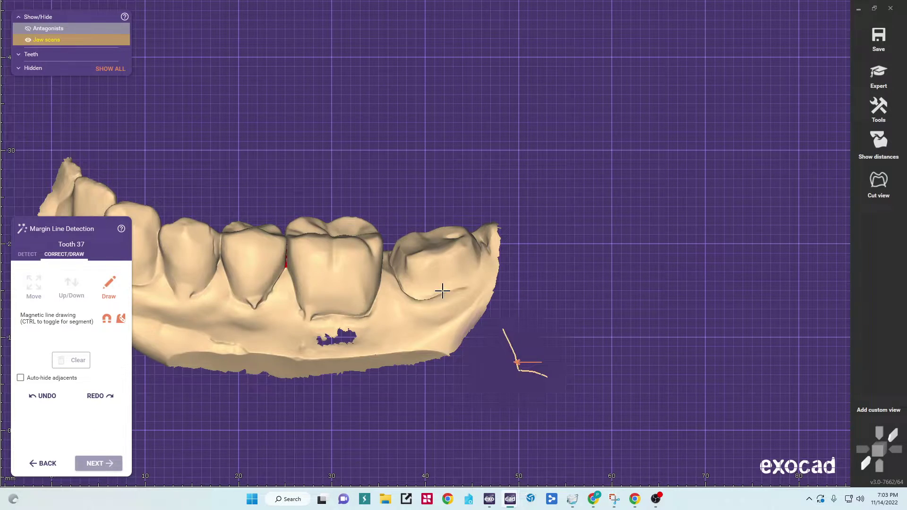
{"action": "scroll", "coordinate": [440, 282], "scroll_direction": "up", "scroll_amount": 5}
{"action": "left_click", "coordinate": [451, 305]}
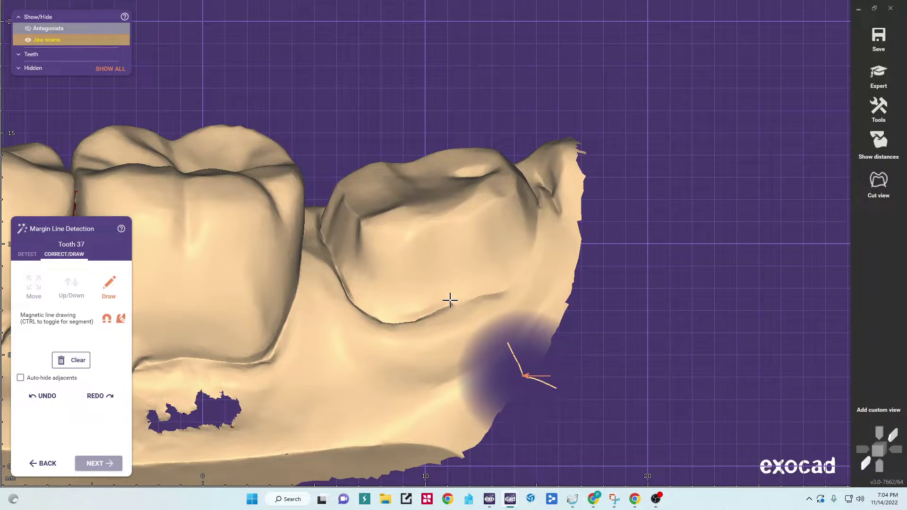
{"action": "left_click", "coordinate": [414, 312]}
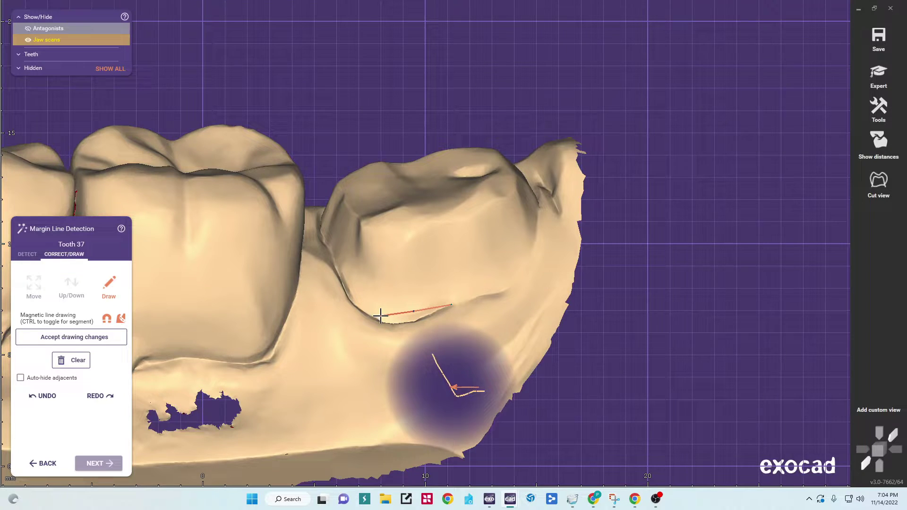
{"action": "left_click", "coordinate": [385, 318]}
{"action": "left_click", "coordinate": [355, 306]}
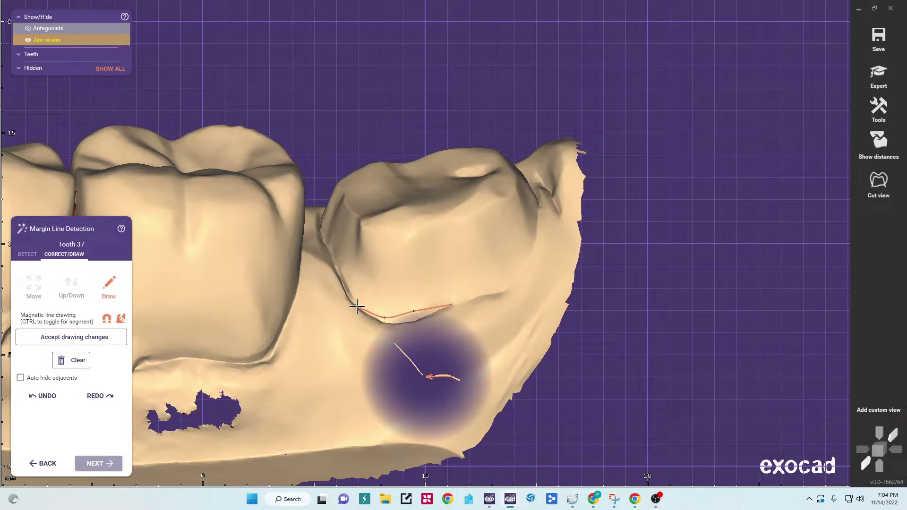
{"action": "left_click", "coordinate": [344, 276]}
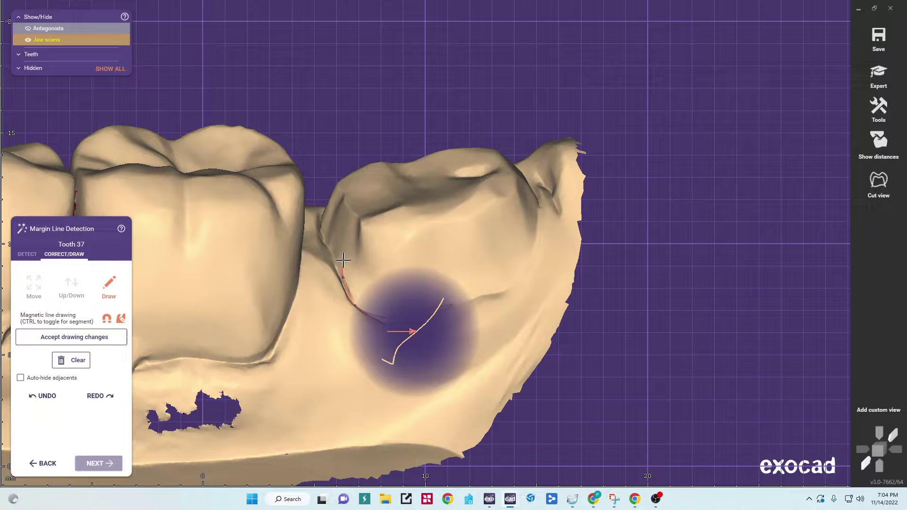
Continue the margin line along the mesial edge of tooth 37 facing the neighbouring molar and onto the lingual side
{"action": "right_click_drag", "start_coordinate": [330, 248], "coordinate": [332, 247]}
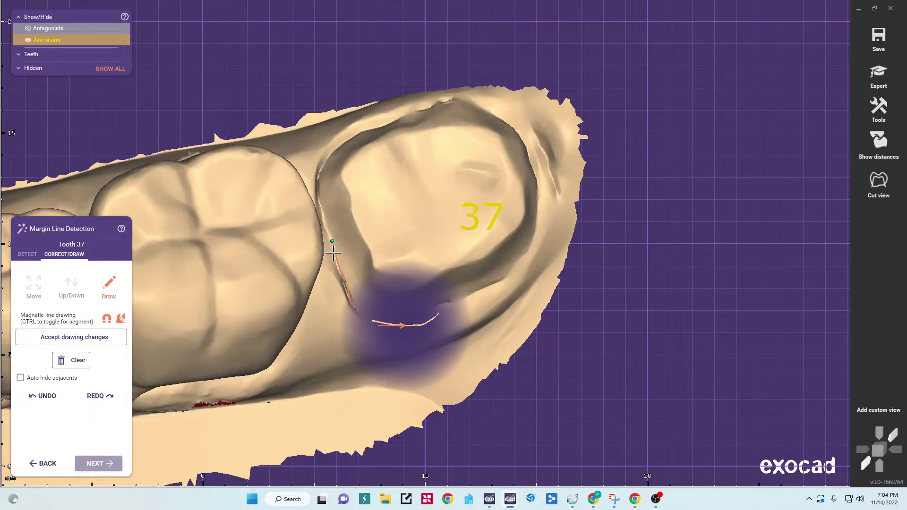
{"action": "left_click", "coordinate": [332, 242]}
{"action": "left_click", "coordinate": [321, 206]}
{"action": "left_click", "coordinate": [321, 171]}
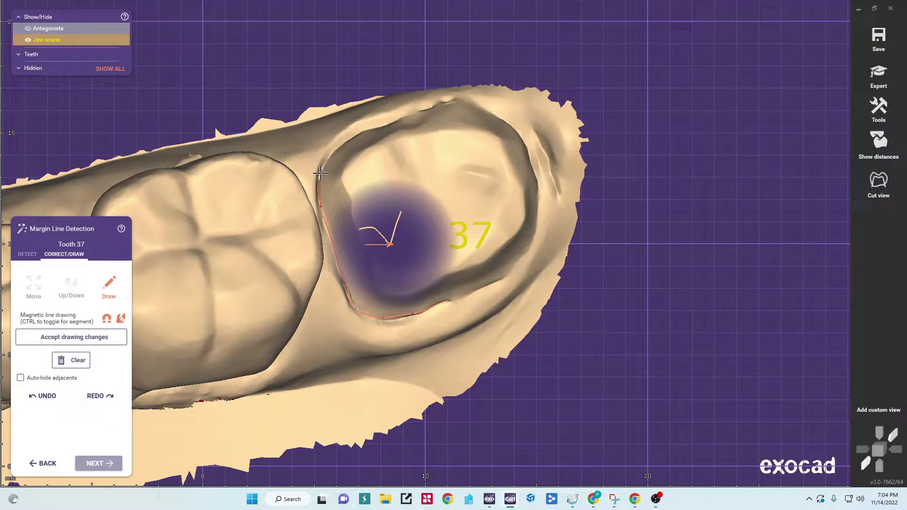
{"action": "left_click", "coordinate": [350, 138]}
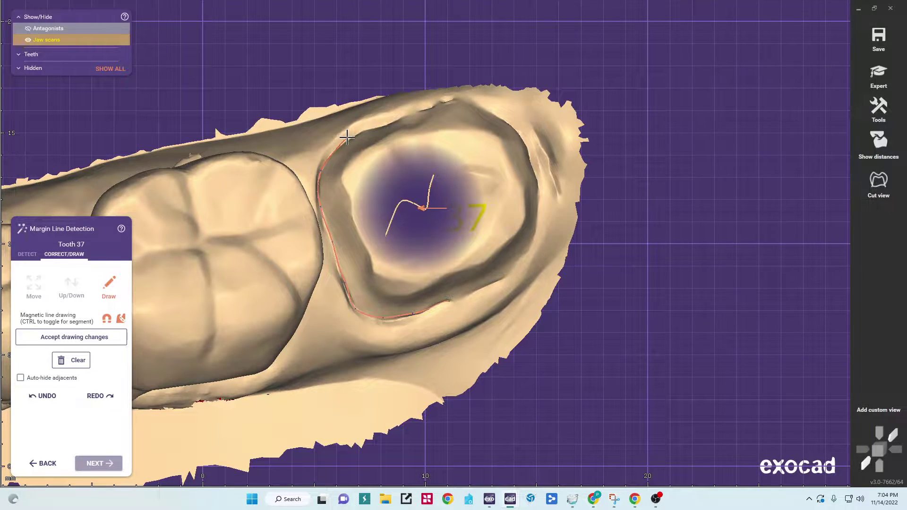
{"action": "left_click", "coordinate": [384, 126]}
Extend the margin line along the lingual edge of tooth 37 to its distal corner
{"action": "right_click_drag", "start_coordinate": [382, 129], "coordinate": [399, 139]}
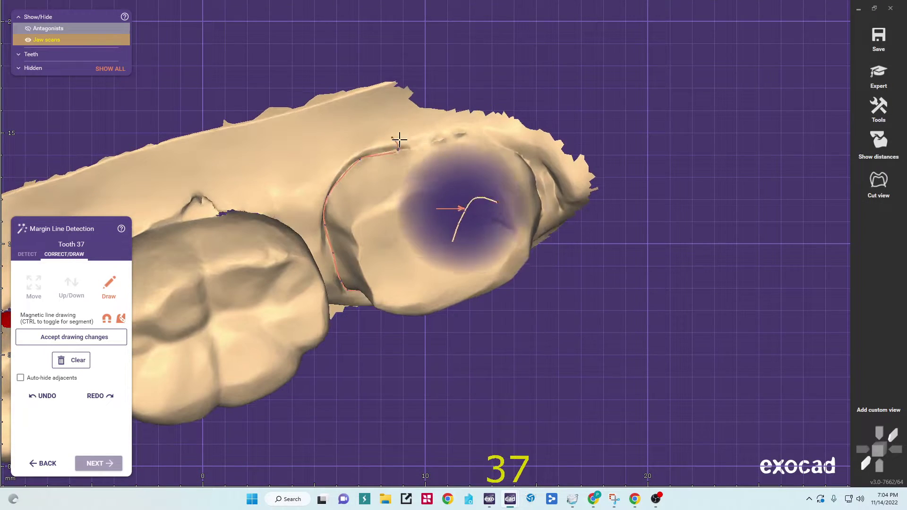
{"action": "left_click", "coordinate": [430, 143]}
{"action": "left_click", "coordinate": [455, 137]}
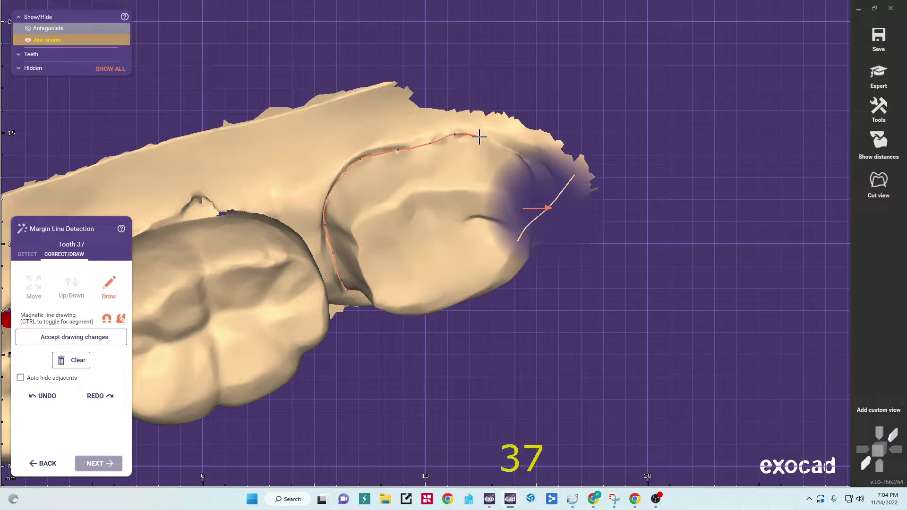
{"action": "left_click", "coordinate": [490, 137]}
{"action": "left_click", "coordinate": [514, 152]}
Draw the margin line down the distal edge of tooth 37 and close the loop at its buccal starting point
{"action": "right_click_drag", "start_coordinate": [513, 152], "coordinate": [505, 154]}
{"action": "left_click", "coordinate": [509, 165]}
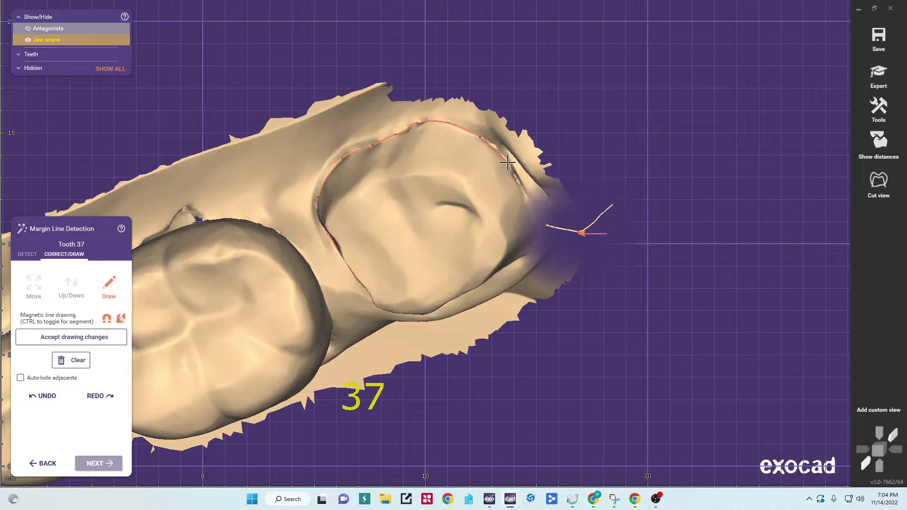
{"action": "left_click", "coordinate": [524, 197]}
{"action": "right_click_drag", "start_coordinate": [525, 197], "coordinate": [511, 180]}
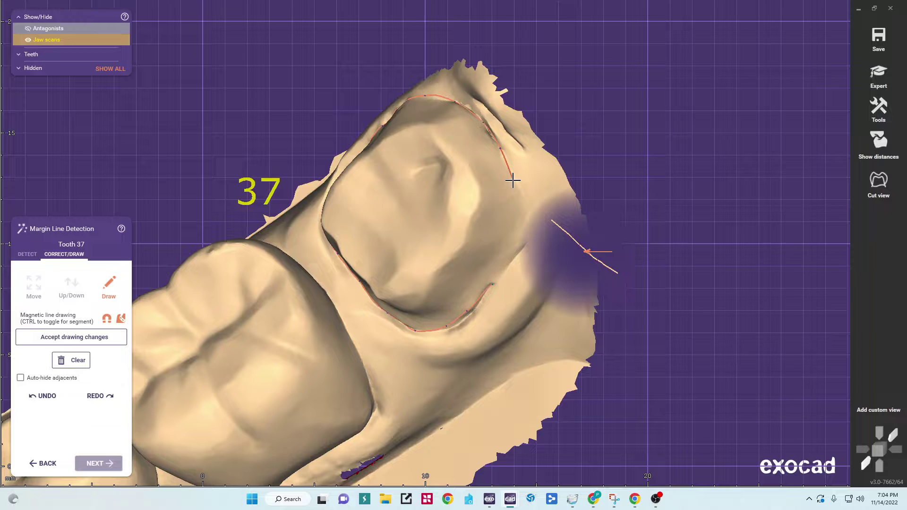
{"action": "left_click", "coordinate": [513, 181]}
{"action": "left_click", "coordinate": [527, 215]}
{"action": "right_click_drag", "start_coordinate": [529, 229], "coordinate": [523, 220]}
{"action": "left_click", "coordinate": [510, 208]}
{"action": "left_click", "coordinate": [496, 239]}
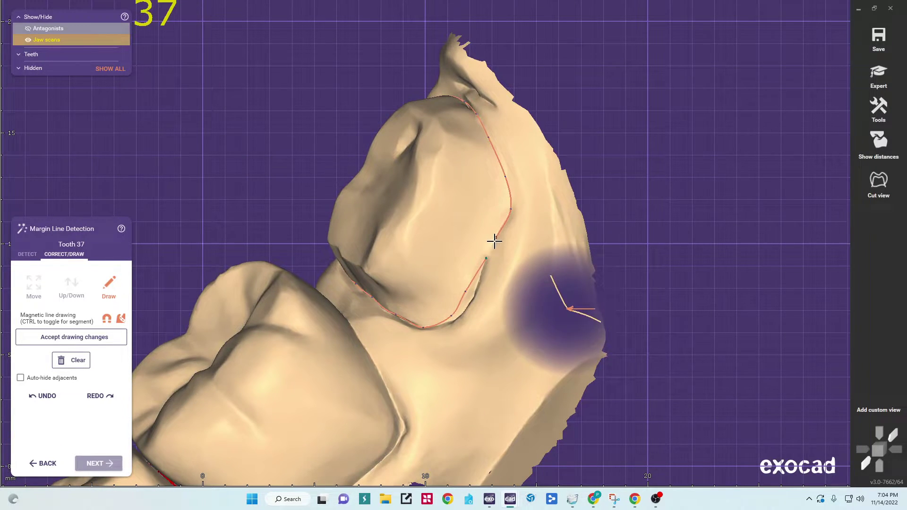
{"action": "left_click", "coordinate": [486, 258]}
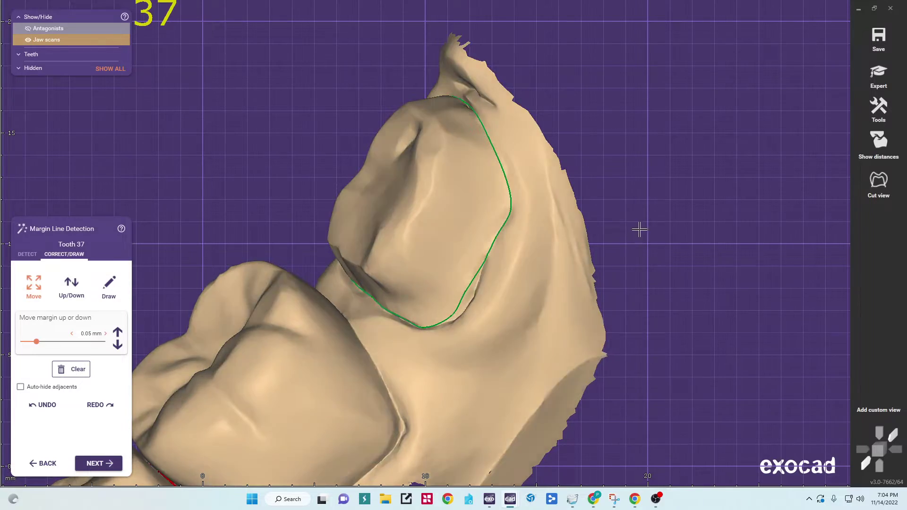
Reposition the margin line points of tooth 37 along the middle of its buccal preparation edge
{"action": "right_click_drag", "start_coordinate": [640, 230], "coordinate": [635, 229]}
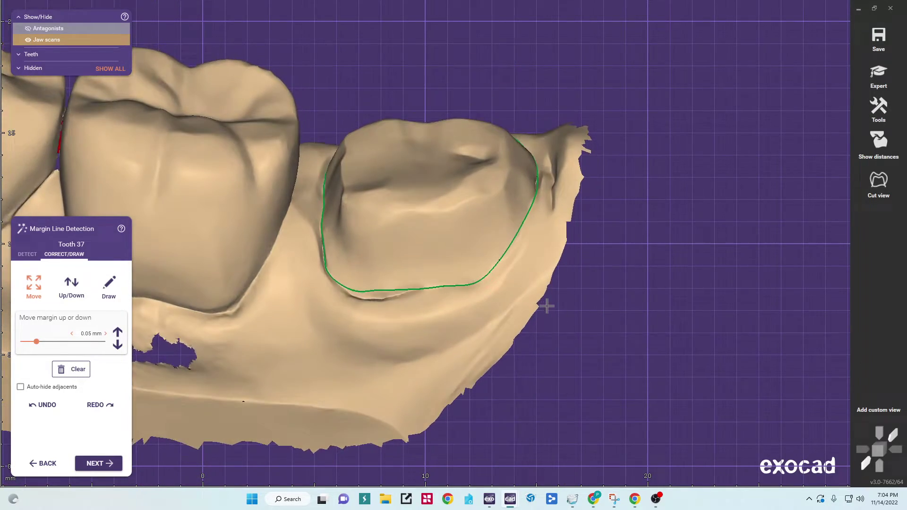
{"action": "scroll", "coordinate": [521, 321], "scroll_direction": "up", "scroll_amount": 4}
{"action": "middle_click_drag", "start_coordinate": [292, 370], "coordinate": [592, 328]}
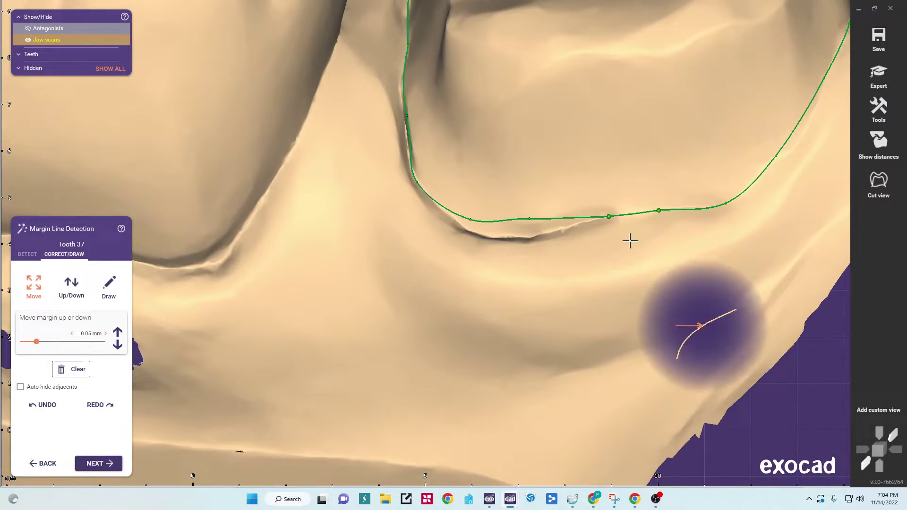
{"action": "scroll", "coordinate": [587, 230], "scroll_direction": "up", "scroll_amount": 5}
{"action": "left_click_drag", "start_coordinate": [638, 199], "coordinate": [595, 185]}
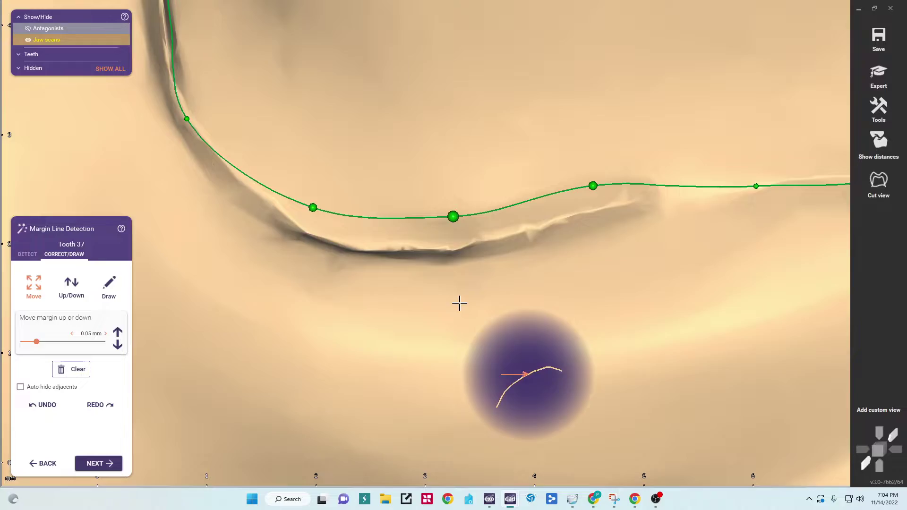
Refine the margin line around the mesiobuccal corner of tooth 37 so it follows the preparation edge
{"action": "right_click_drag", "start_coordinate": [378, 285], "coordinate": [435, 282]}
{"action": "scroll", "coordinate": [362, 158], "scroll_direction": "up", "scroll_amount": 4}
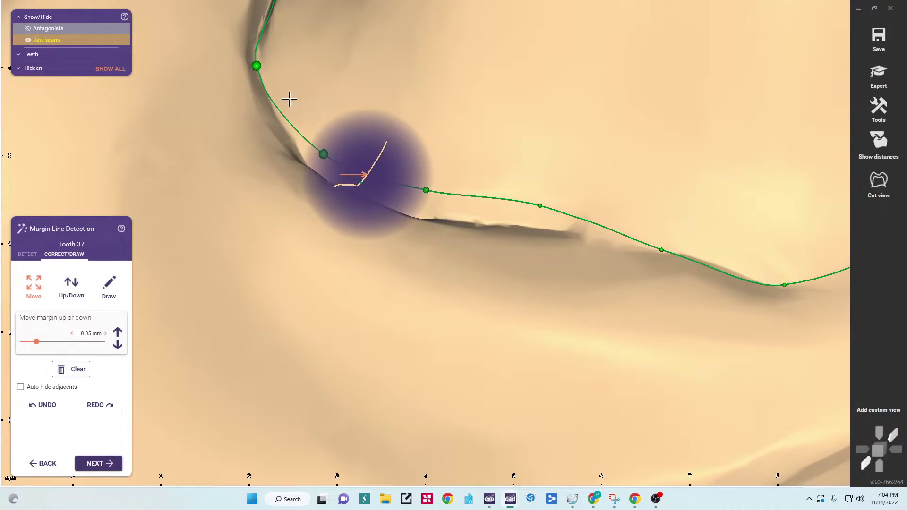
{"action": "scroll", "coordinate": [300, 71], "scroll_direction": "down", "scroll_amount": 5}
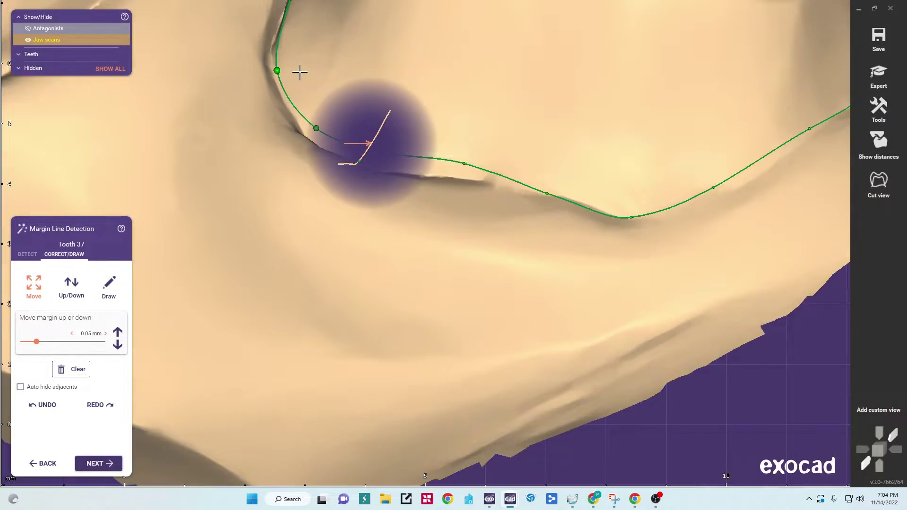
{"action": "right_click_drag", "start_coordinate": [313, 80], "coordinate": [304, 81]}
{"action": "middle_click_drag", "start_coordinate": [304, 80], "coordinate": [300, 297]}
{"action": "right_click_drag", "start_coordinate": [300, 298], "coordinate": [303, 306]}
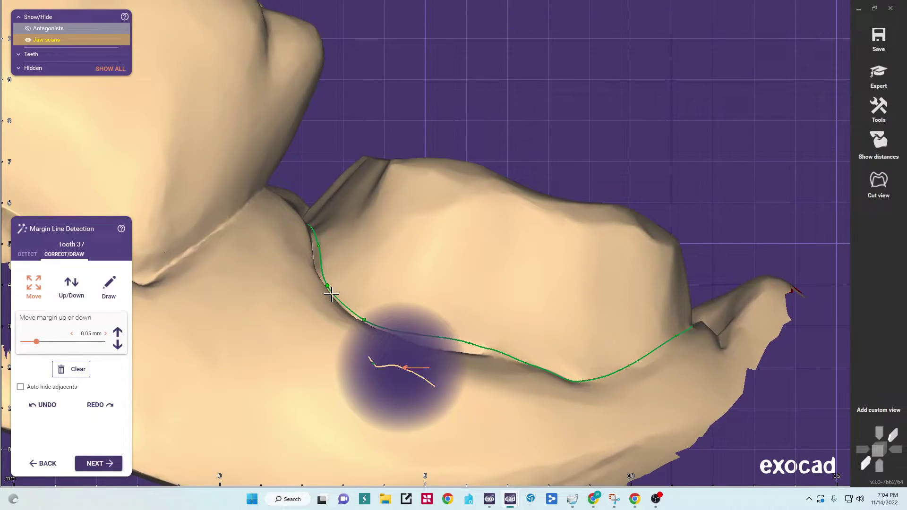
{"action": "scroll", "coordinate": [335, 289], "scroll_direction": "up", "scroll_amount": 4}
{"action": "scroll", "coordinate": [334, 288], "scroll_direction": "up", "scroll_amount": 2}
{"action": "right_click_drag", "start_coordinate": [367, 221], "coordinate": [370, 220]}
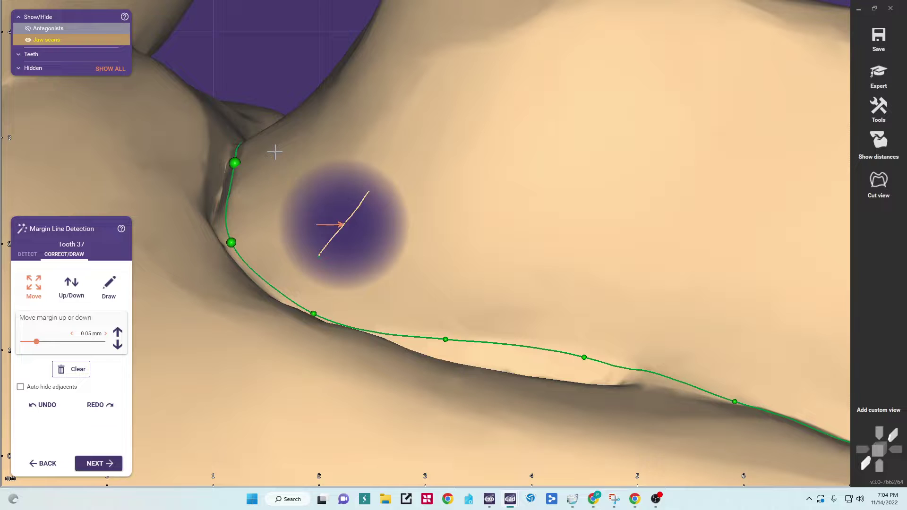
Adjust the margin points along the mesial edge of tooth 37 facing the neighbouring molar
{"action": "right_click_drag", "start_coordinate": [258, 180], "coordinate": [260, 180]}
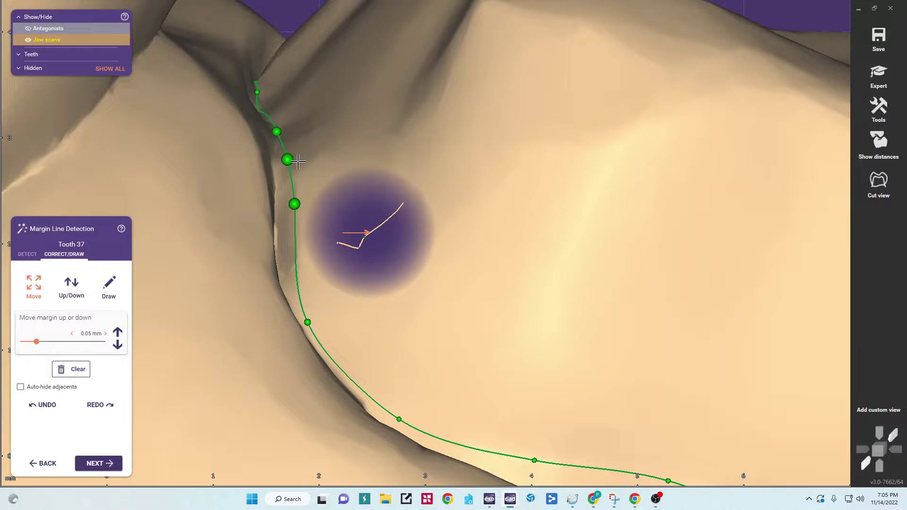
{"action": "right_click_drag", "start_coordinate": [291, 160], "coordinate": [294, 167]}
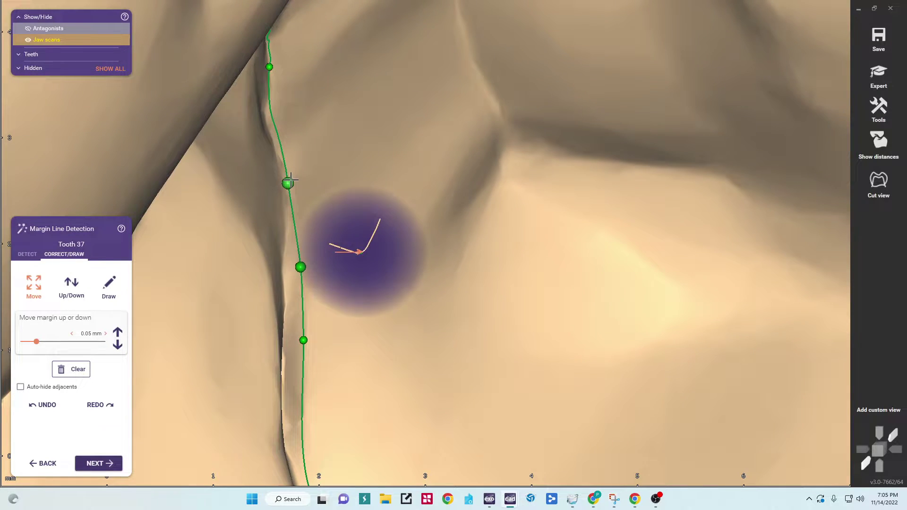
{"action": "right_click_drag", "start_coordinate": [304, 125], "coordinate": [307, 125]}
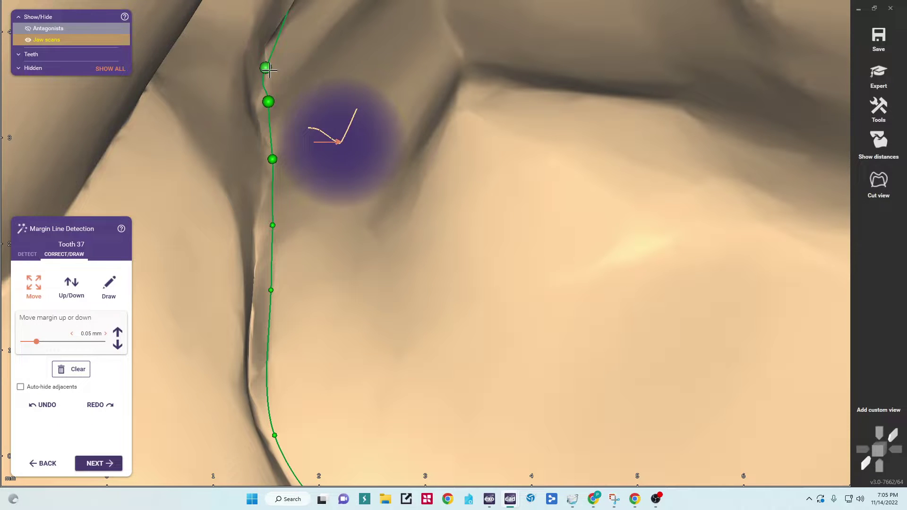
{"action": "right_click_drag", "start_coordinate": [305, 64], "coordinate": [304, 63]}
{"action": "scroll", "coordinate": [304, 63], "scroll_direction": "down", "scroll_amount": 5}
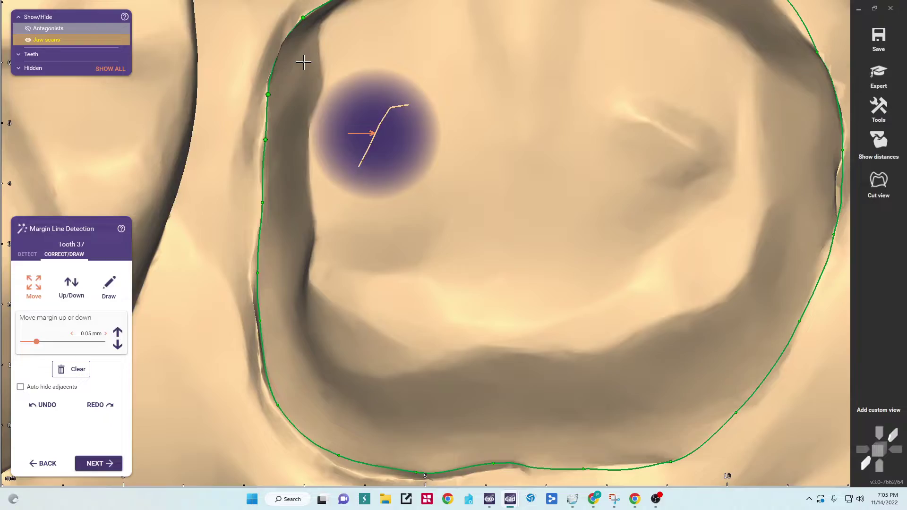
Shift the margin points at the mesiolingual corner of tooth 37 onto the preparation edge
{"action": "right_click_drag", "start_coordinate": [438, 147], "coordinate": [471, 146]}
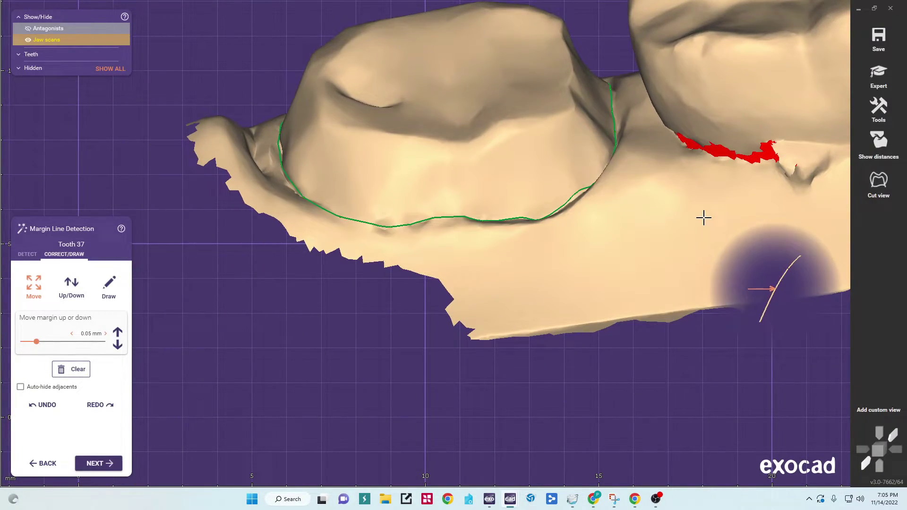
{"action": "middle_click_drag", "start_coordinate": [673, 229], "coordinate": [504, 300]}
{"action": "scroll", "coordinate": [477, 289], "scroll_direction": "up", "scroll_amount": 5}
{"action": "right_click_drag", "start_coordinate": [454, 238], "coordinate": [450, 254]}
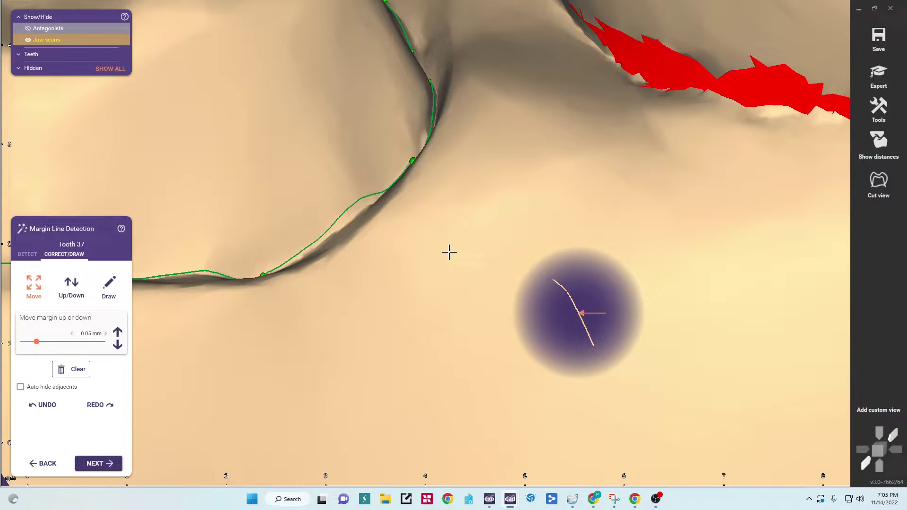
{"action": "left_click_drag", "start_coordinate": [411, 158], "coordinate": [414, 155]}
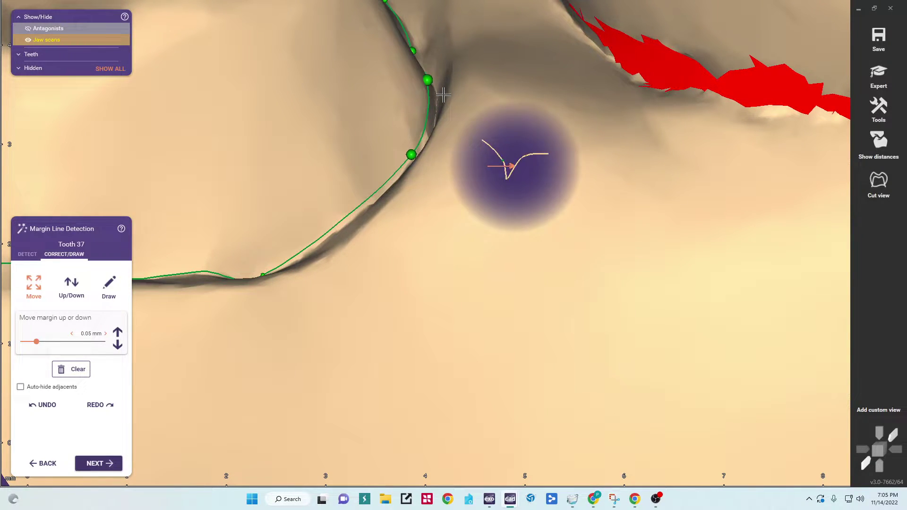
{"action": "right_click_drag", "start_coordinate": [444, 95], "coordinate": [433, 100]}
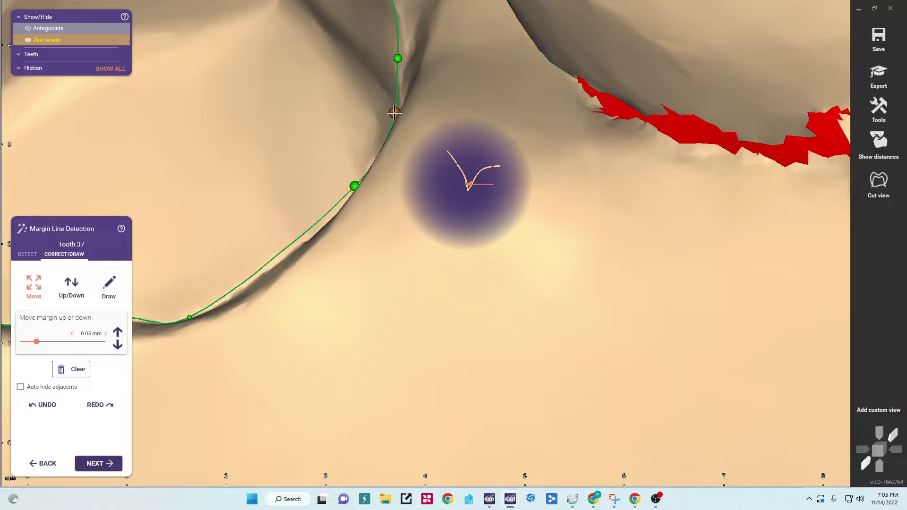
Smooth the margin curve from the mesiolingual corner onto the mesial part of tooth 37's lingual edge
{"action": "right_click_drag", "start_coordinate": [466, 142], "coordinate": [429, 148]}
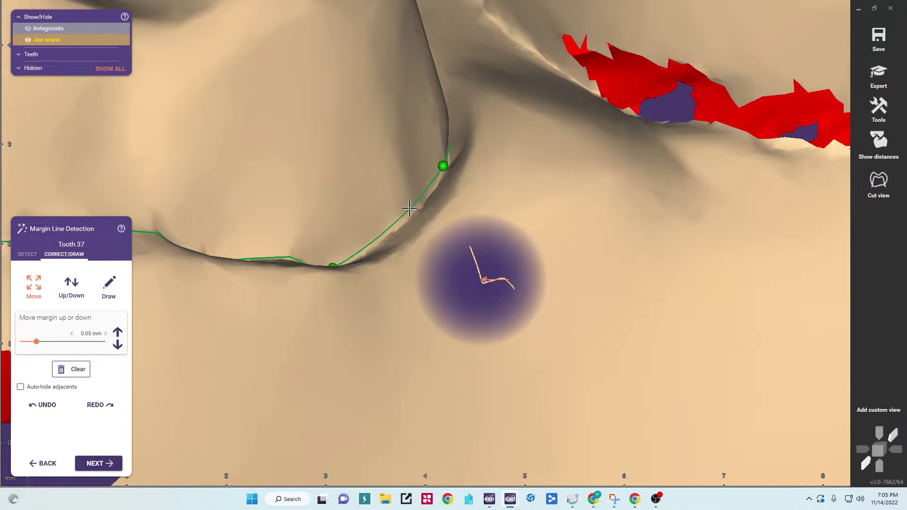
{"action": "right_click_drag", "start_coordinate": [407, 237], "coordinate": [402, 258]}
{"action": "left_click_drag", "start_coordinate": [346, 308], "coordinate": [342, 300]}
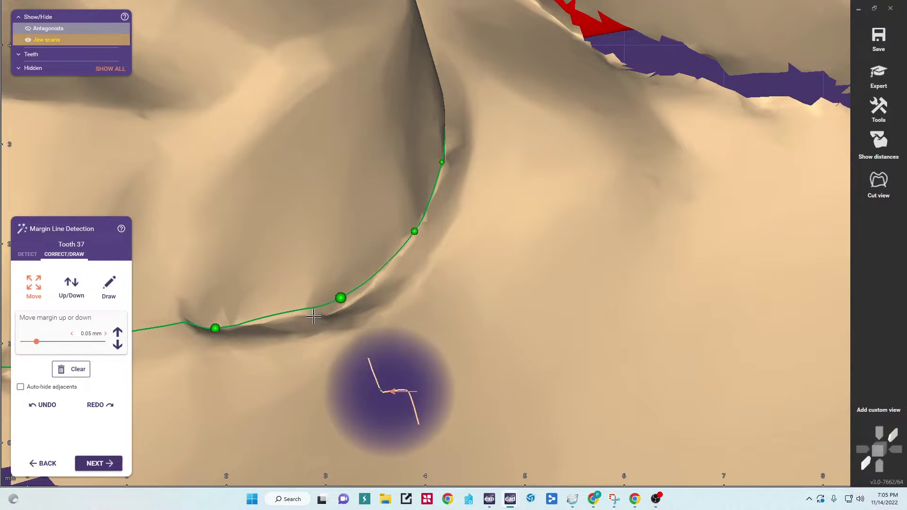
{"action": "right_click_drag", "start_coordinate": [321, 316], "coordinate": [317, 321]}
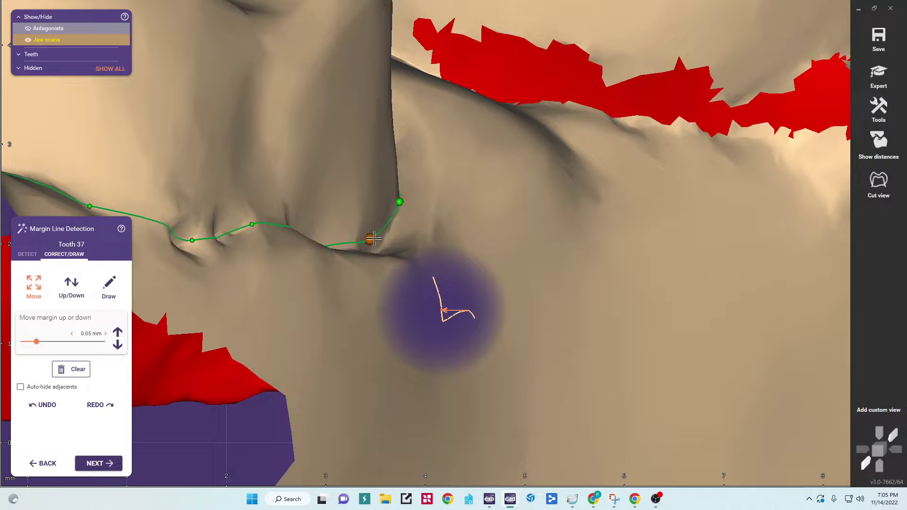
{"action": "mouse_move", "coordinate": [374, 238]}
{"action": "right_mouse_down"}
{"action": "mouse_move", "coordinate": [375, 247]}
{"action": "mouse_move", "coordinate": [390, 239]}
{"action": "mouse_move", "coordinate": [373, 251]}
{"action": "right_mouse_up"}
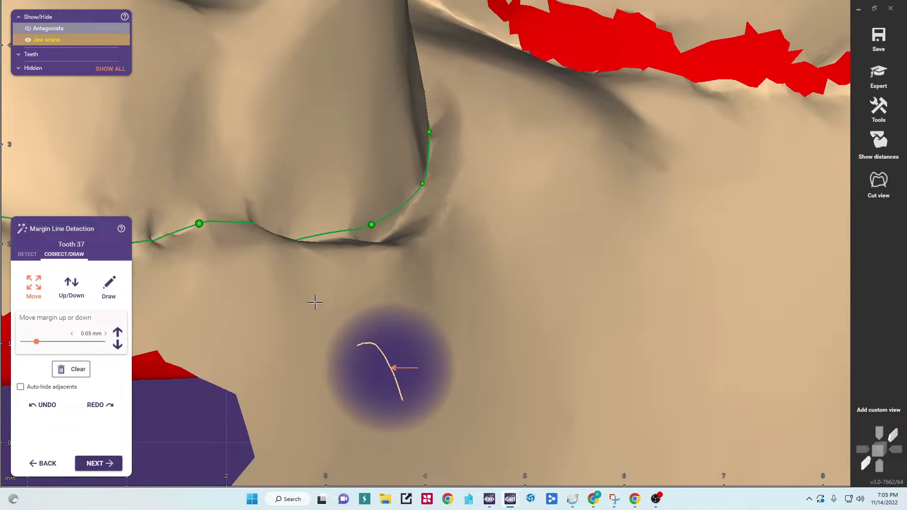
Straighten the margin line along the middle of the lingual edge, keeping it above the small pits in the scan
{"action": "middle_click_drag", "start_coordinate": [314, 302], "coordinate": [563, 301]}
{"action": "right_click_drag", "start_coordinate": [562, 301], "coordinate": [518, 291]}
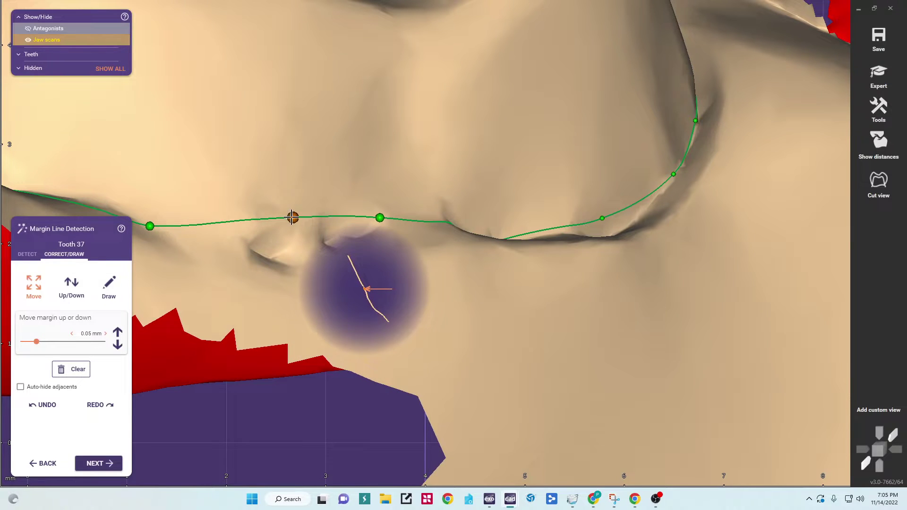
{"action": "right_click_drag", "start_coordinate": [440, 227], "coordinate": [392, 291]}
Correct the margin points along the distal part of the lingual edge toward the distolingual corner of tooth 37
{"action": "scroll", "coordinate": [397, 263], "scroll_direction": "down", "scroll_amount": 5}
{"action": "middle_click_drag", "start_coordinate": [403, 328], "coordinate": [614, 331]}
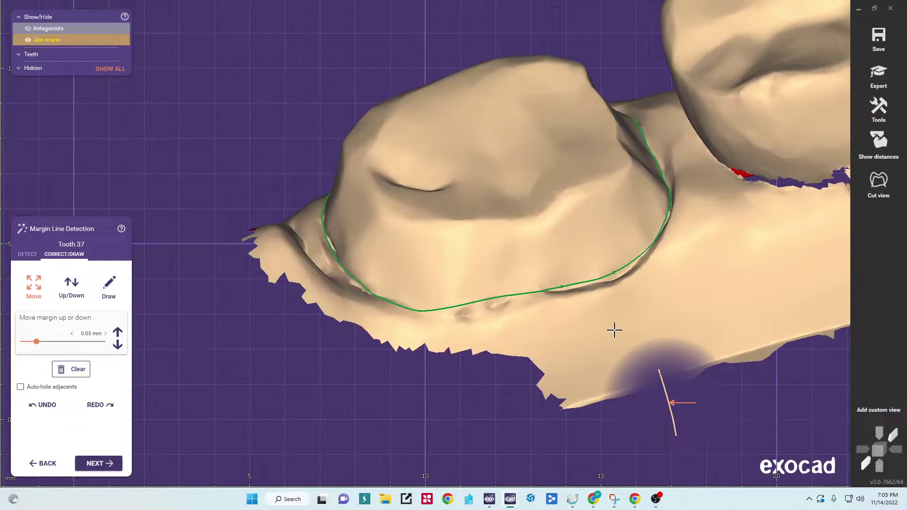
{"action": "scroll", "coordinate": [598, 328], "scroll_direction": "up", "scroll_amount": 6}
{"action": "right_click_drag", "start_coordinate": [504, 303], "coordinate": [294, 188]}
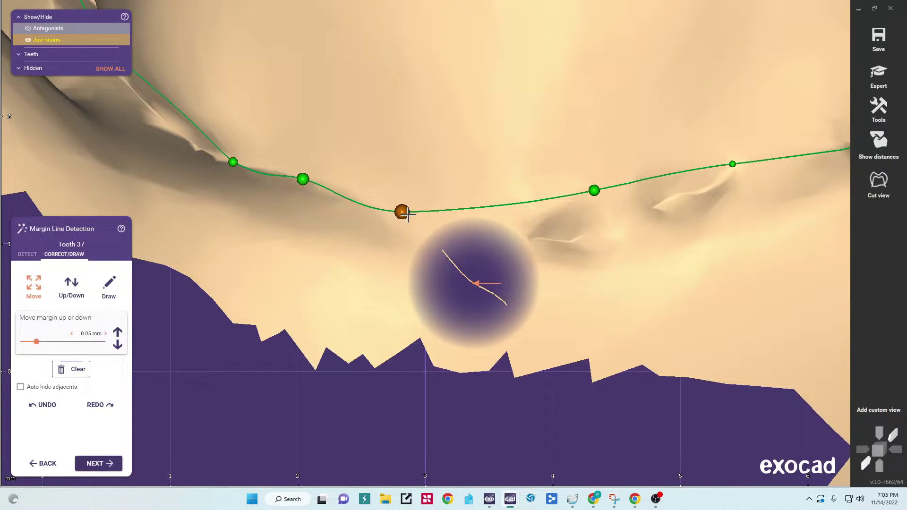
{"action": "right_click_drag", "start_coordinate": [309, 219], "coordinate": [348, 227]}
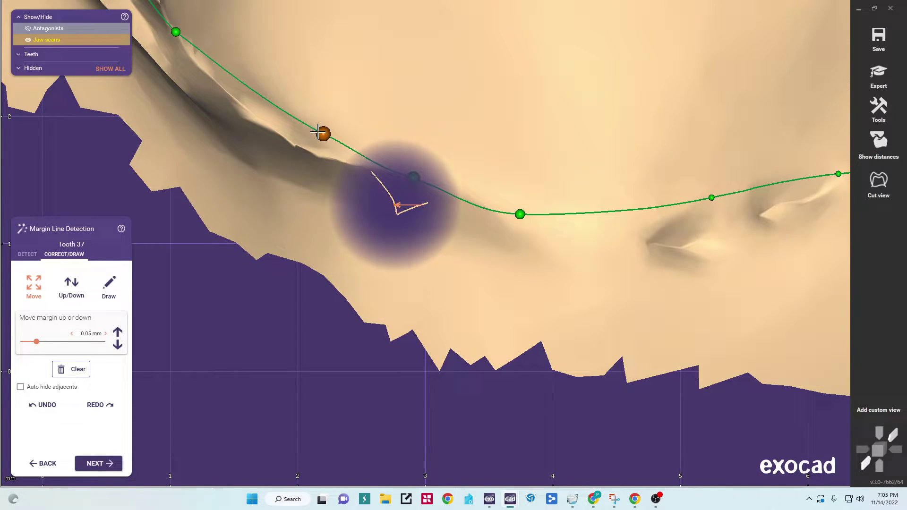
Move the margin points on the distal edge of tooth 37 inward, off the uneven gum ridge
{"action": "right_click_drag", "start_coordinate": [247, 88], "coordinate": [257, 102]}
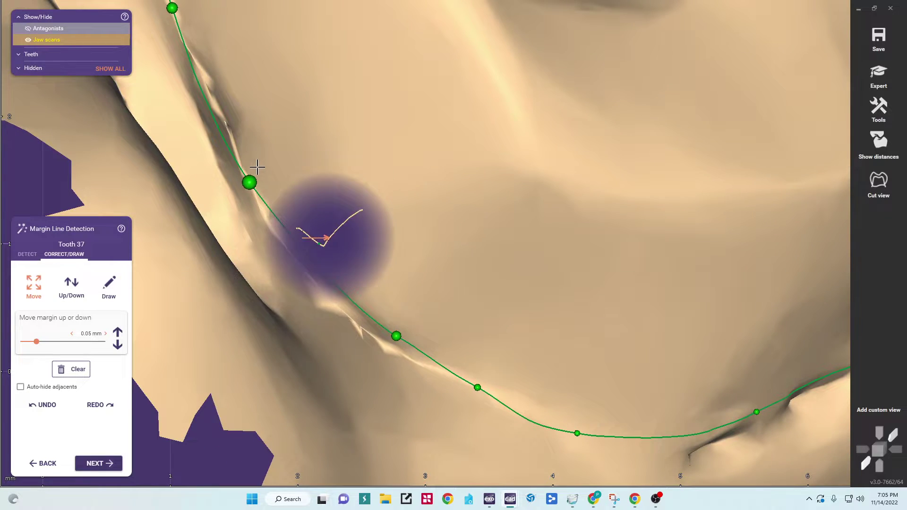
{"action": "left_click_drag", "start_coordinate": [251, 180], "coordinate": [267, 168]}
{"action": "left_click_drag", "start_coordinate": [180, 10], "coordinate": [227, 64]}
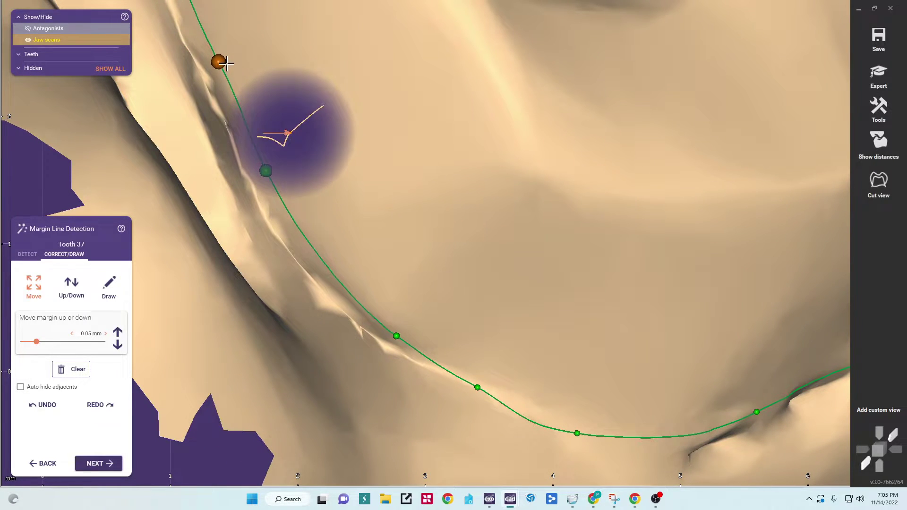
Reshape the margin line at the distobuccal corner of tooth 37 and along the adjoining buccal edge
{"action": "scroll", "coordinate": [227, 65], "scroll_direction": "down", "scroll_amount": 5}
{"action": "right_click_drag", "start_coordinate": [245, 38], "coordinate": [248, 47]}
{"action": "middle_click_drag", "start_coordinate": [238, 278], "coordinate": [445, 509]}
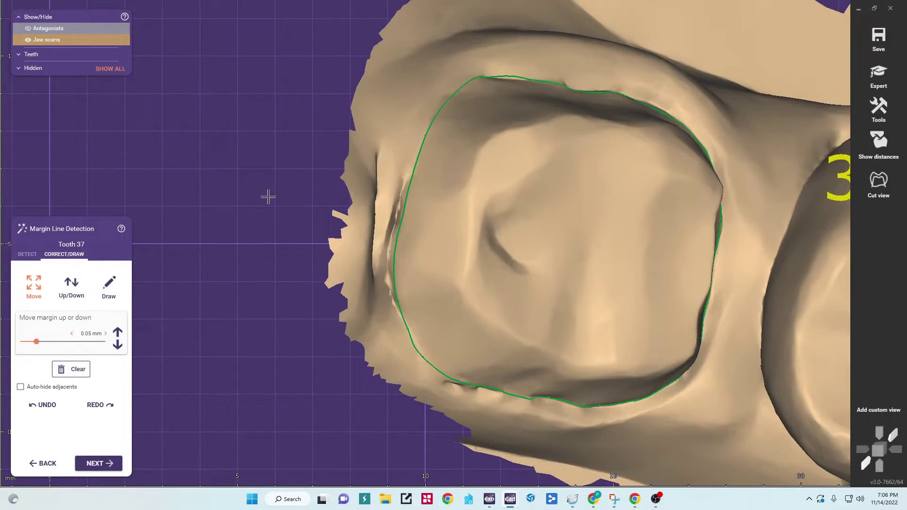
{"action": "right_click_drag", "start_coordinate": [226, 167], "coordinate": [220, 162]}
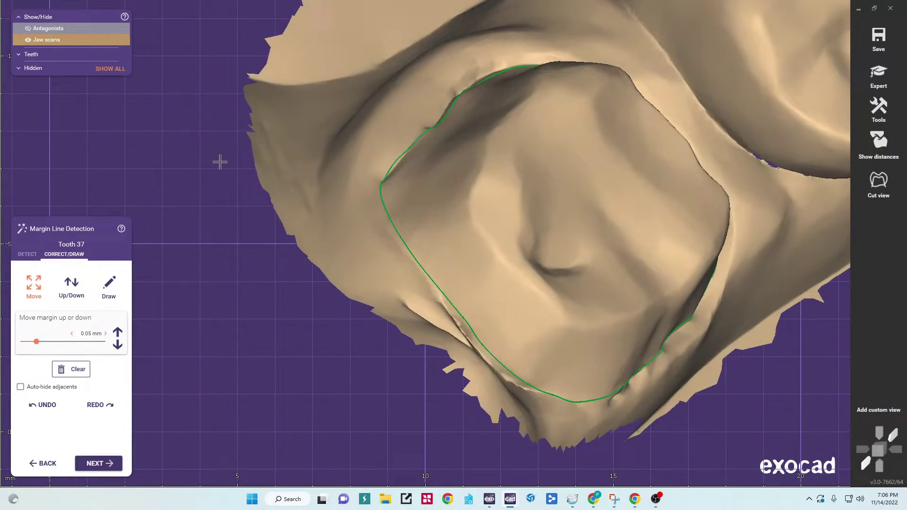
{"action": "scroll", "coordinate": [302, 163], "scroll_direction": "up", "scroll_amount": 6}
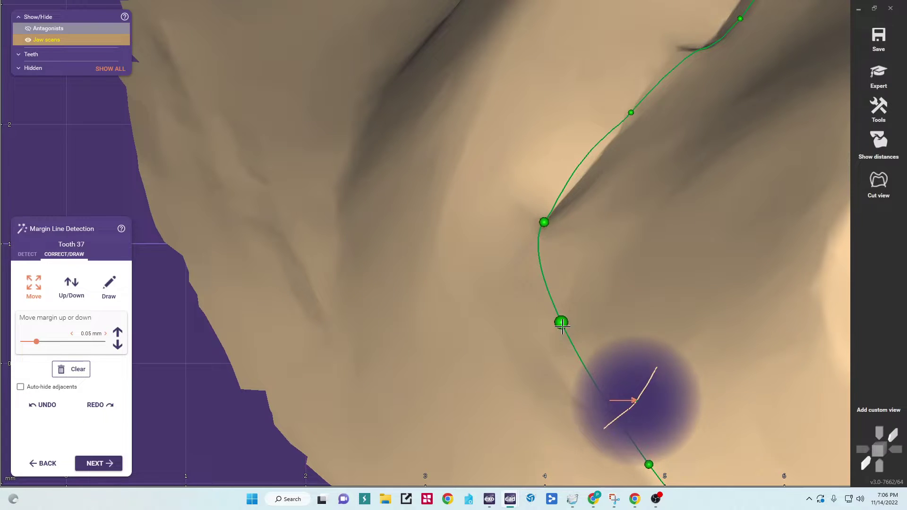
{"action": "left_click_drag", "start_coordinate": [562, 327], "coordinate": [564, 341]}
{"action": "right_click_drag", "start_coordinate": [556, 242], "coordinate": [613, 263]}
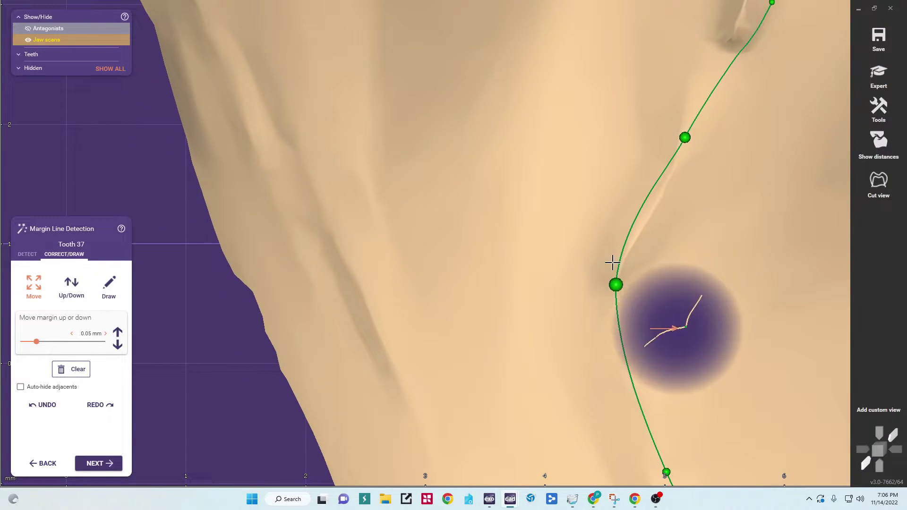
{"action": "left_click_drag", "start_coordinate": [618, 286], "coordinate": [624, 296]}
{"action": "left_click_drag", "start_coordinate": [646, 221], "coordinate": [656, 213]}
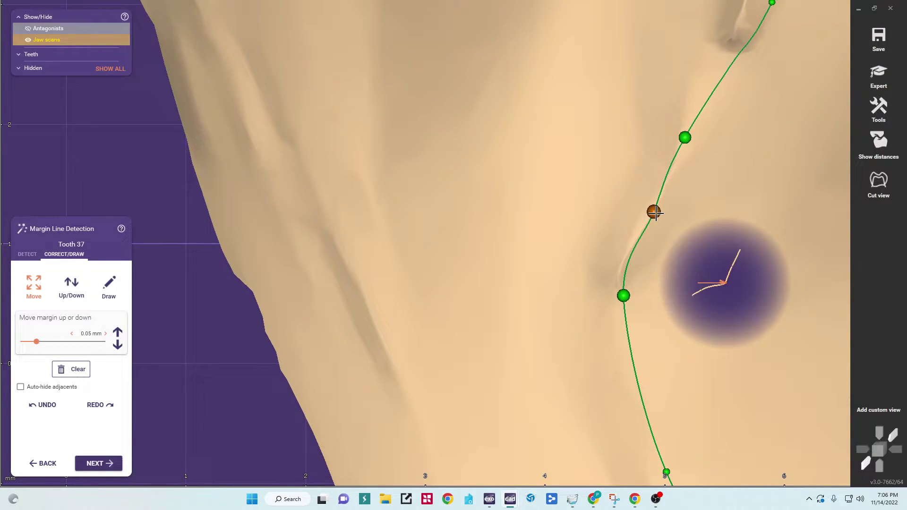
{"action": "left_click_drag", "start_coordinate": [685, 138], "coordinate": [693, 139]}
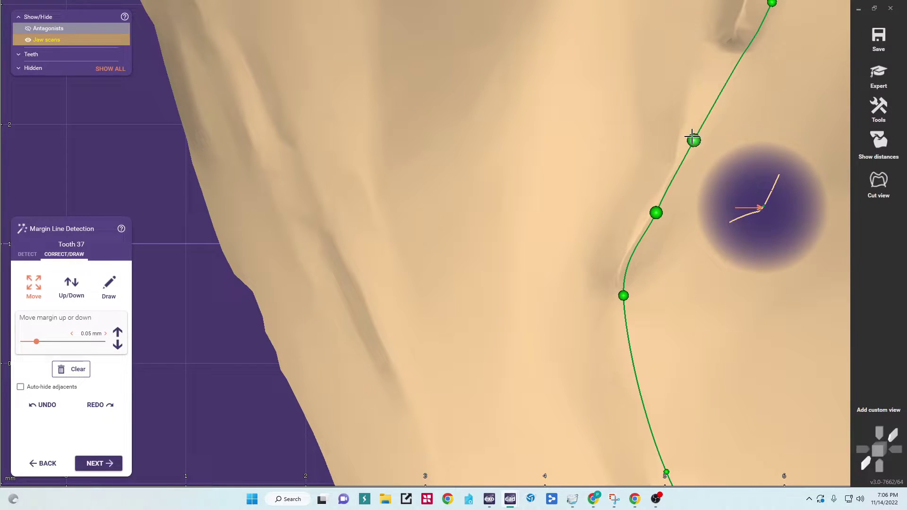
Examine the corrected margin line of tooth 37 from the occlusal, distal and lingual sides
{"action": "scroll", "coordinate": [699, 139], "scroll_direction": "down", "scroll_amount": 8}
{"action": "right_click_drag", "start_coordinate": [772, 147], "coordinate": [423, 248]}
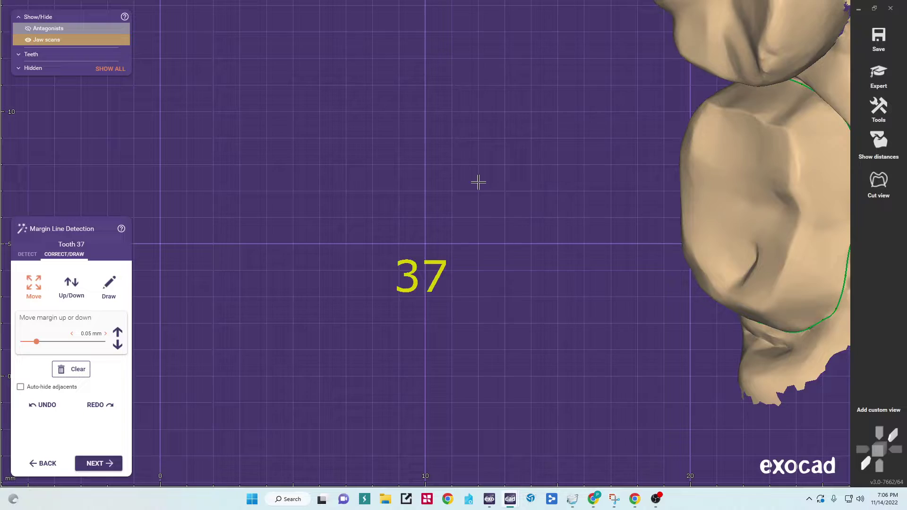
{"action": "middle_click_drag", "start_coordinate": [478, 183], "coordinate": [194, 166]}
{"action": "right_click_drag", "start_coordinate": [353, 287], "coordinate": [353, 283]}
{"action": "scroll", "coordinate": [668, 312], "scroll_direction": "up", "scroll_amount": 5}
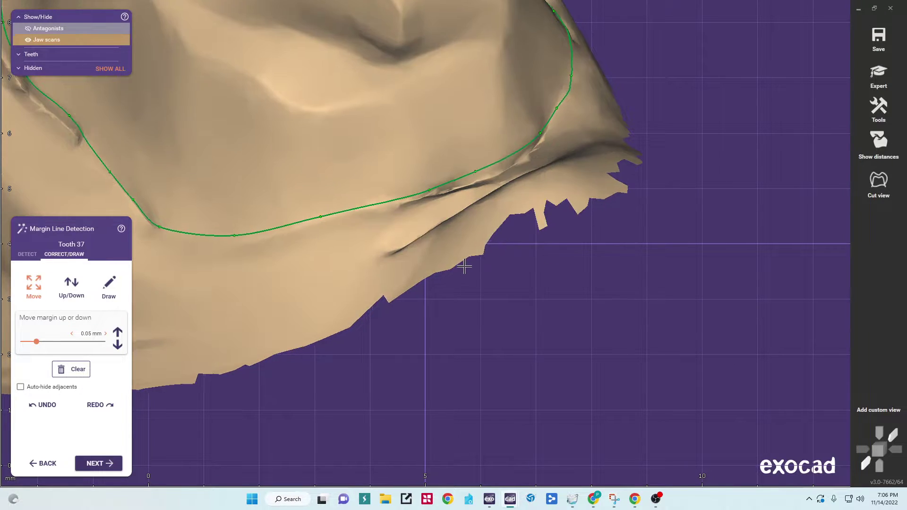
{"action": "scroll", "coordinate": [458, 266], "scroll_direction": "down", "scroll_amount": 7}
{"action": "right_click_drag", "start_coordinate": [339, 327], "coordinate": [340, 326]}
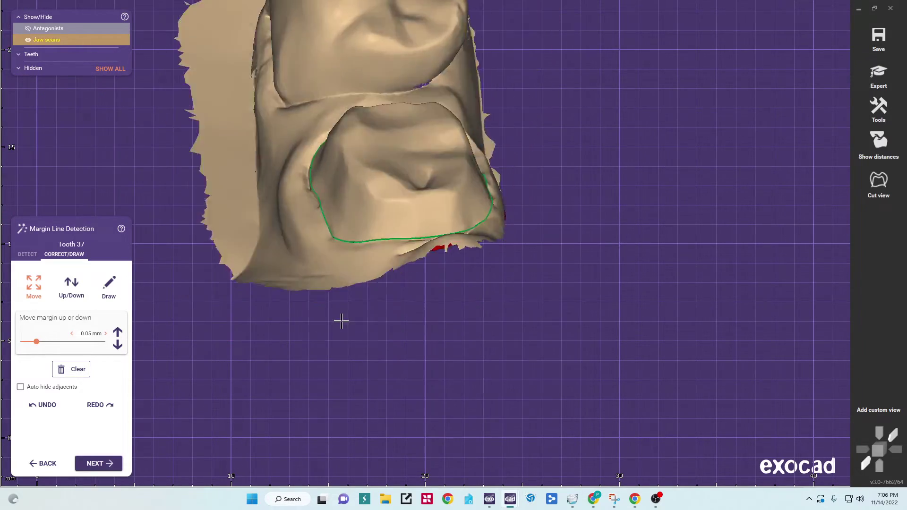
{"action": "right_click_drag", "start_coordinate": [341, 322], "coordinate": [347, 324]}
{"action": "scroll", "coordinate": [537, 286], "scroll_direction": "up", "scroll_amount": 4}
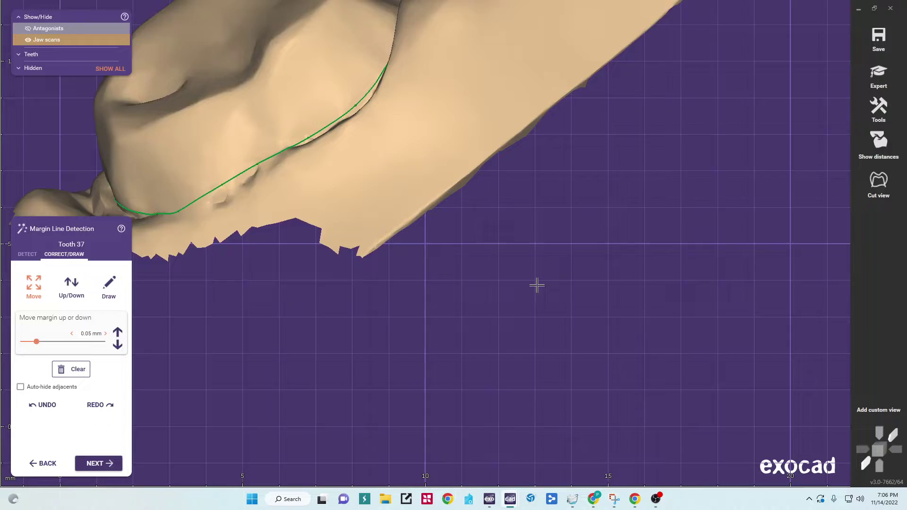
Check the margin line of tooth 37 along its edges once more and accept it, continuing to the crown bottom
{"action": "scroll", "coordinate": [538, 285], "scroll_direction": "up", "scroll_amount": 3}
{"action": "right_click_drag", "start_coordinate": [426, 242], "coordinate": [403, 235]}
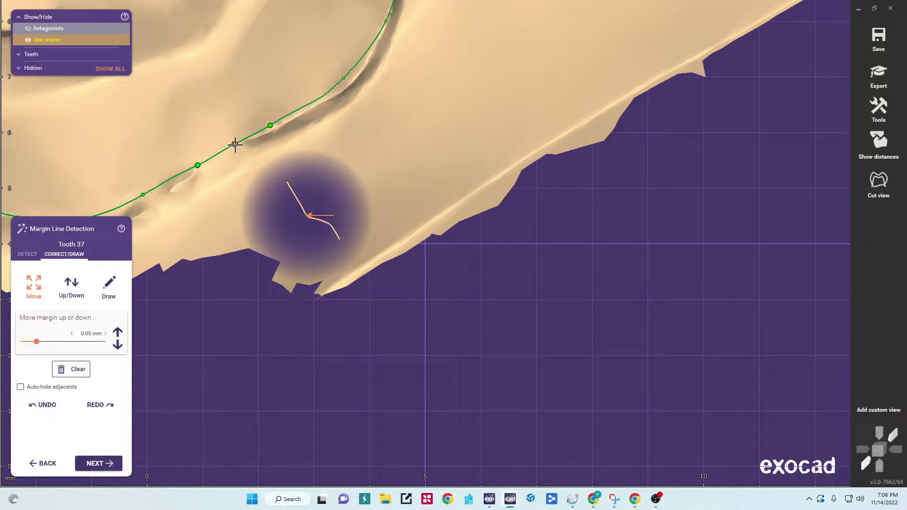
{"action": "scroll", "coordinate": [298, 193], "scroll_direction": "down", "scroll_amount": 7}
{"action": "right_click_drag", "start_coordinate": [300, 194], "coordinate": [298, 196]}
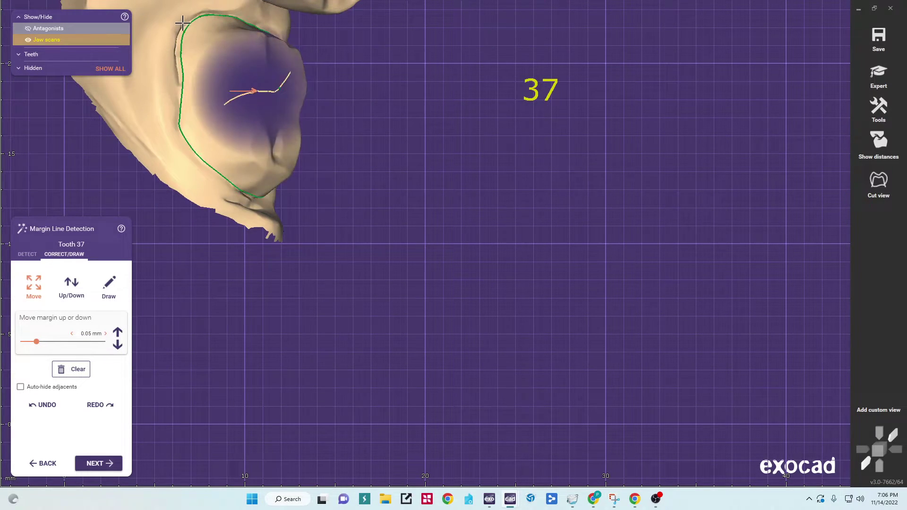
{"action": "right_click_drag", "start_coordinate": [279, 54], "coordinate": [279, 56]}
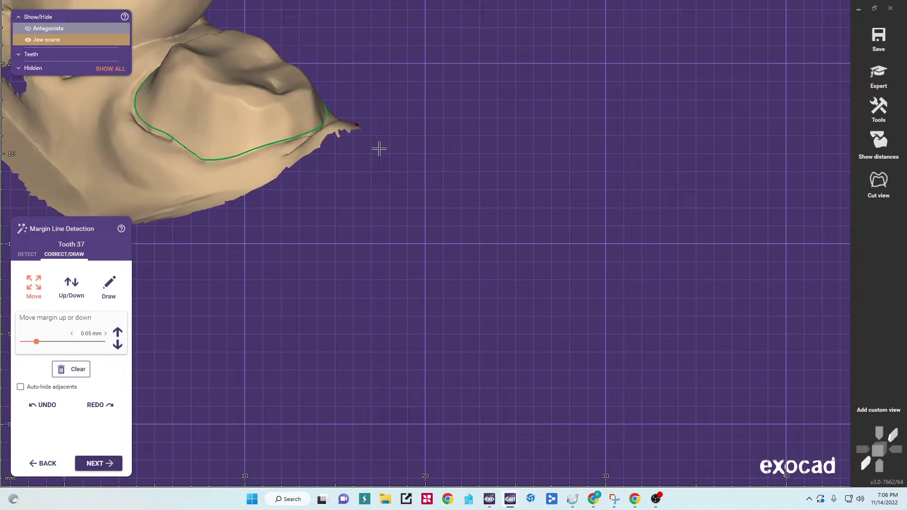
{"action": "left_click", "coordinate": [99, 463]}
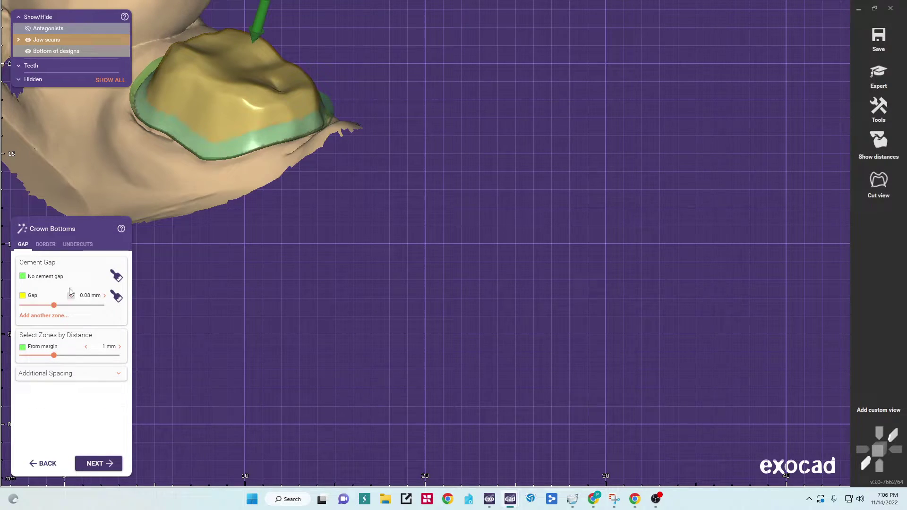
Set the crown border's horizontal width to 0 mm and its angled width to 0.15 mm
{"action": "left_click", "coordinate": [42, 245]}
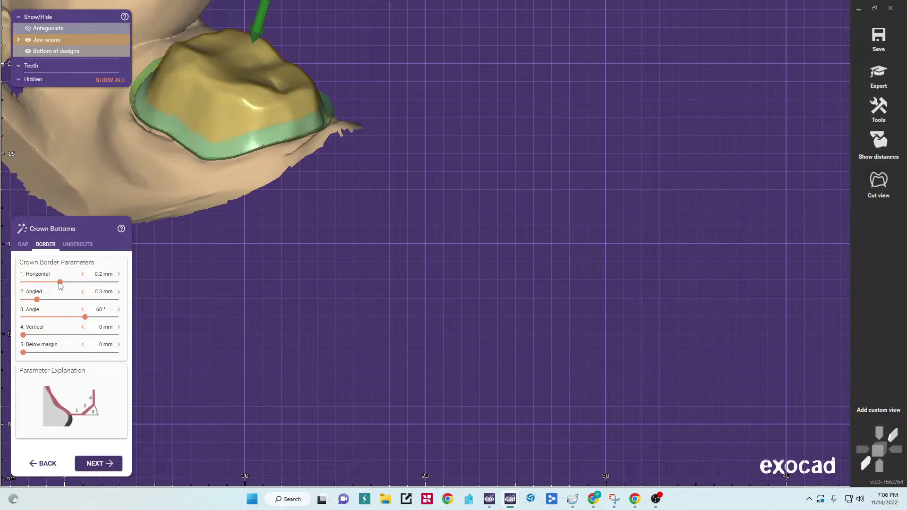
{"action": "scroll", "coordinate": [261, 217], "scroll_direction": "up", "scroll_amount": 3}
{"action": "middle_click_drag", "start_coordinate": [267, 223], "coordinate": [488, 374]}
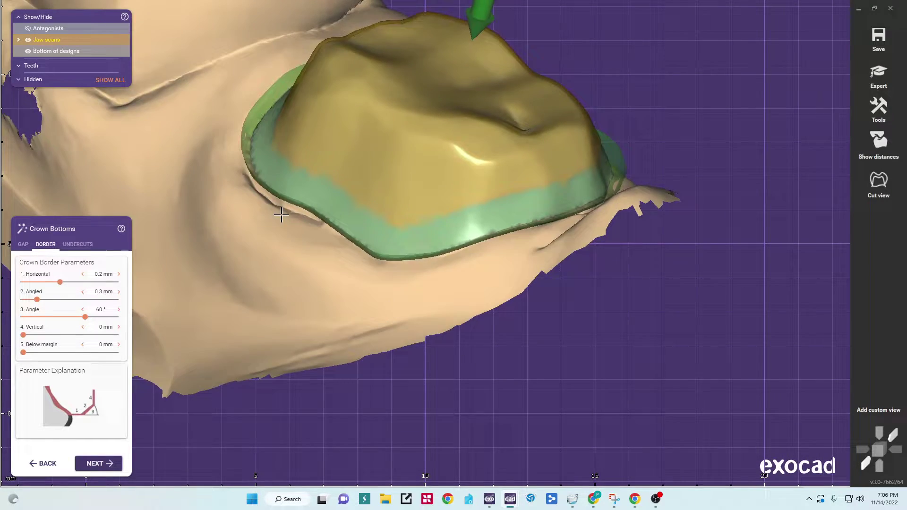
{"action": "scroll", "coordinate": [282, 211], "scroll_direction": "up", "scroll_amount": 3}
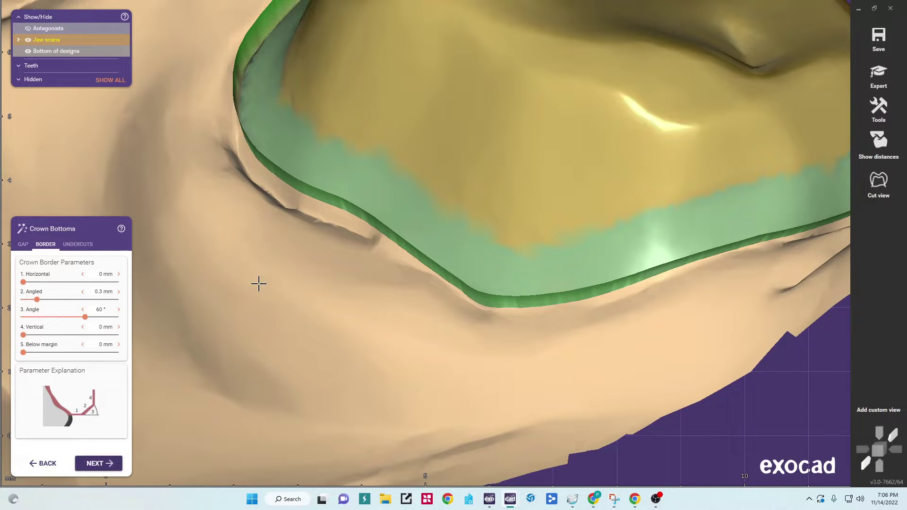
{"action": "right_click_drag", "start_coordinate": [270, 320], "coordinate": [269, 320]}
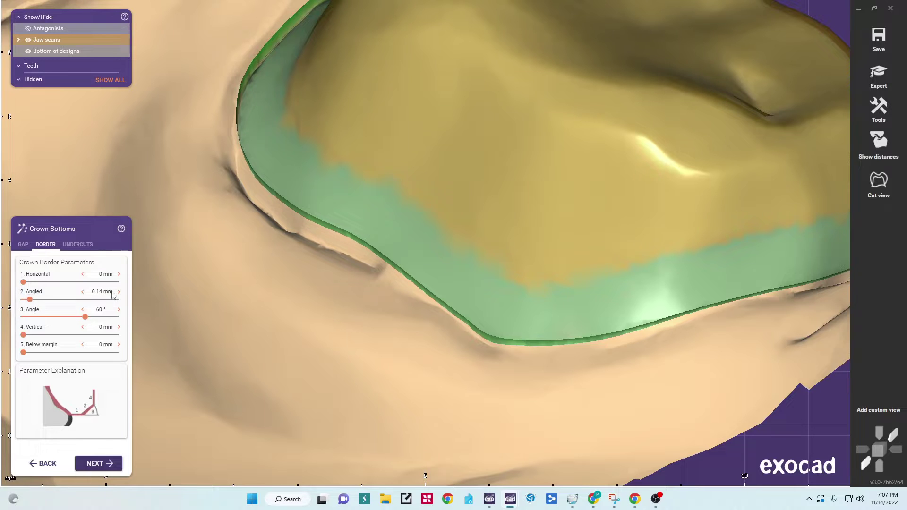
{"action": "scroll", "coordinate": [258, 306], "scroll_direction": "up", "scroll_amount": 3}
{"action": "scroll", "coordinate": [267, 305], "scroll_direction": "down", "scroll_amount": 4}
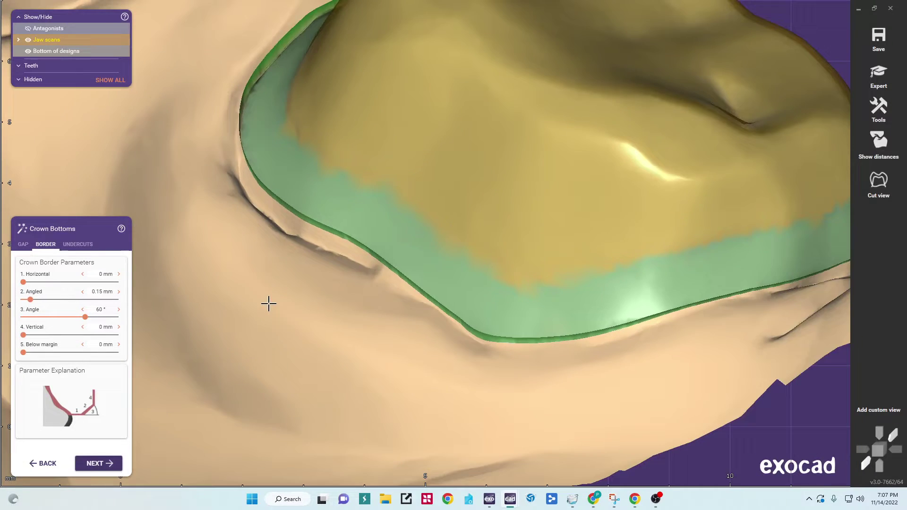
Keep the vertical and below-margin border values at 0 mm and accept the crown bottom of tooth 37
{"action": "right_click_drag", "start_coordinate": [343, 305], "coordinate": [368, 230]}
{"action": "middle_click_drag", "start_coordinate": [369, 230], "coordinate": [429, 470]}
{"action": "right_click_drag", "start_coordinate": [429, 470], "coordinate": [325, 359]}
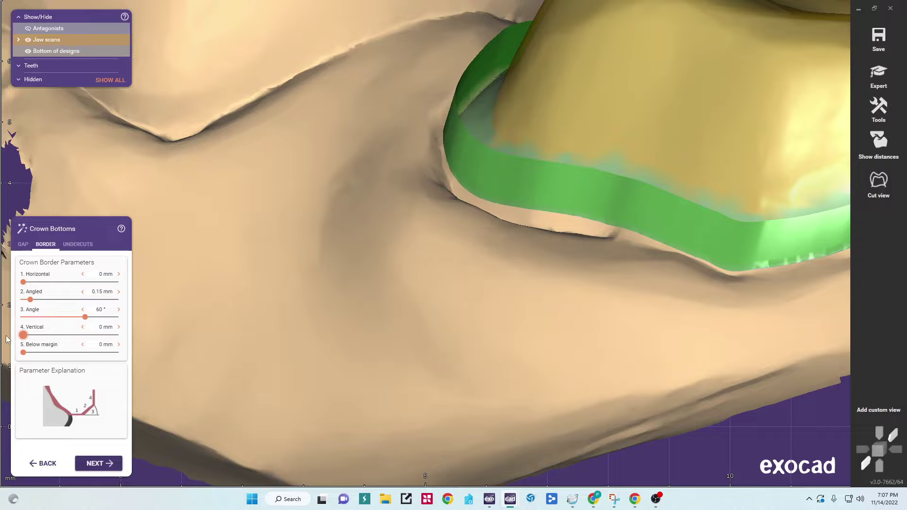
{"action": "left_click_drag", "start_coordinate": [6, 336], "coordinate": [6, 336]}
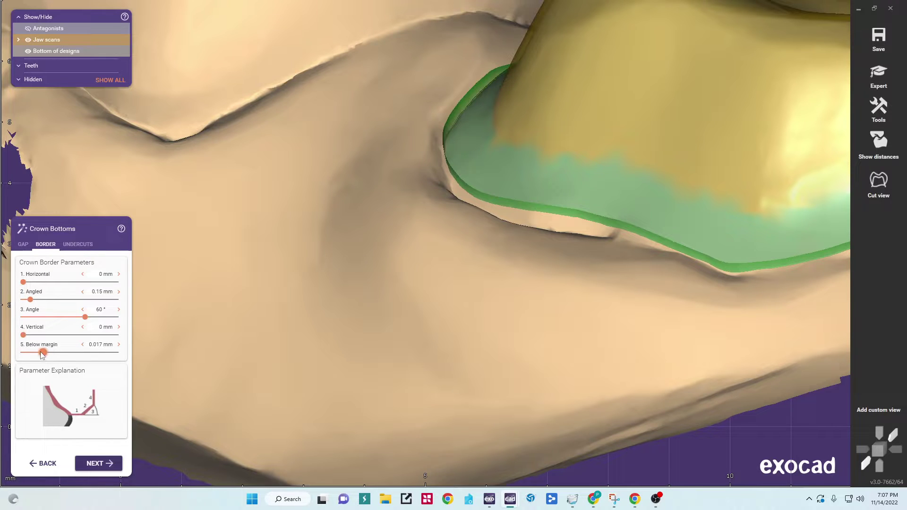
{"action": "left_click", "coordinate": [96, 465]}
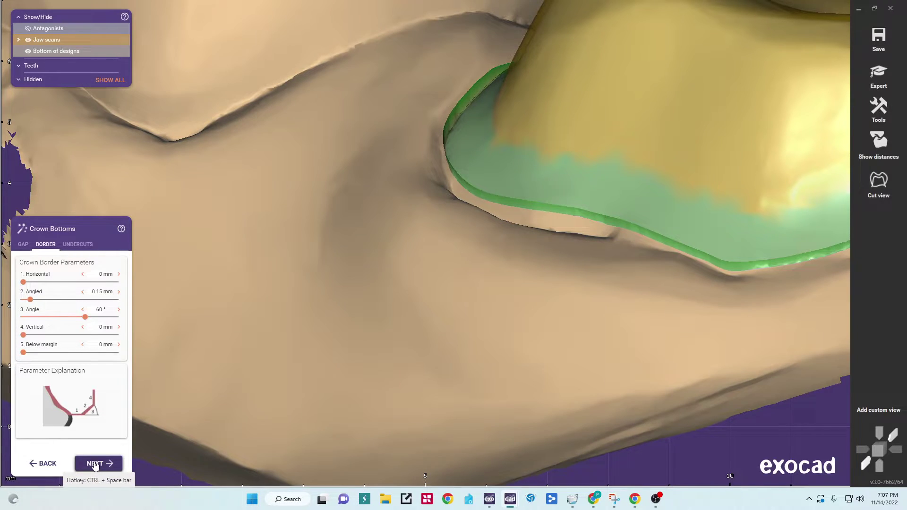
{"action": "left_click", "coordinate": [95, 463]}
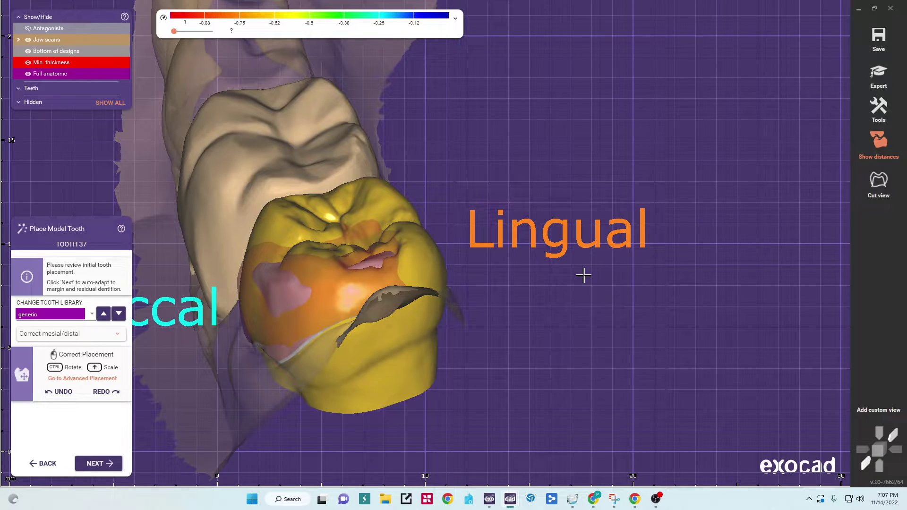
Accept the initial placement of the generic model tooth and examine it against the shown antagonists
{"action": "middle_click_drag", "start_coordinate": [589, 326], "coordinate": [771, 265]}
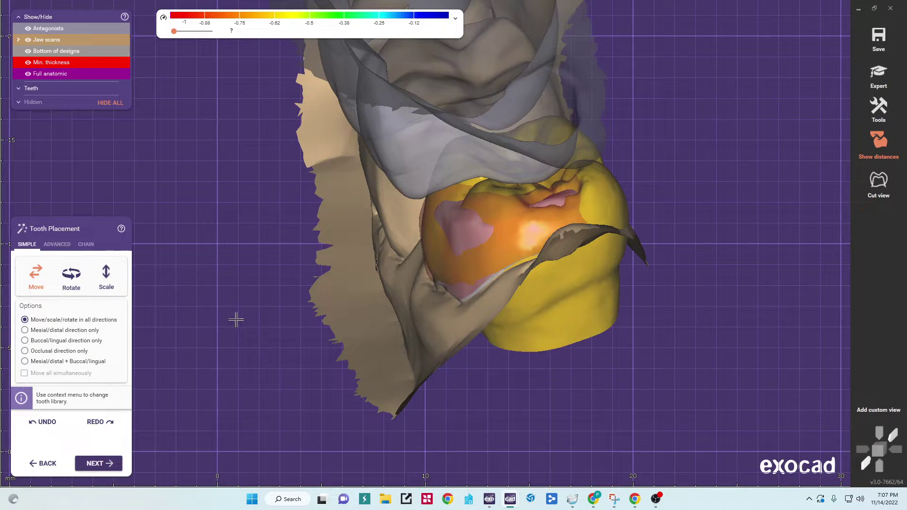
{"action": "middle_click_drag", "start_coordinate": [255, 343], "coordinate": [146, 360]}
{"action": "right_click_drag", "start_coordinate": [156, 359], "coordinate": [156, 358]}
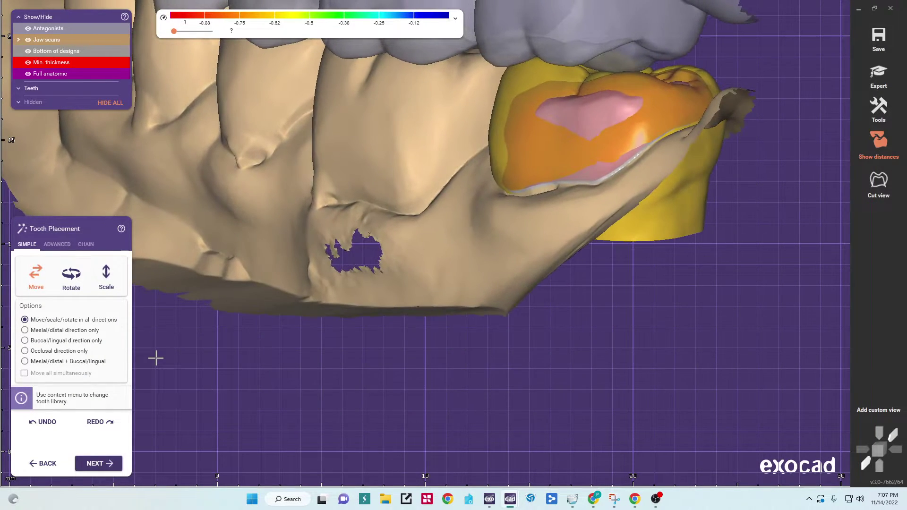
In the advanced tooth placement, make the posterior shape flatter and enable instant anatomic morphing deformation with the antagonist
{"action": "left_click", "coordinate": [57, 244]}
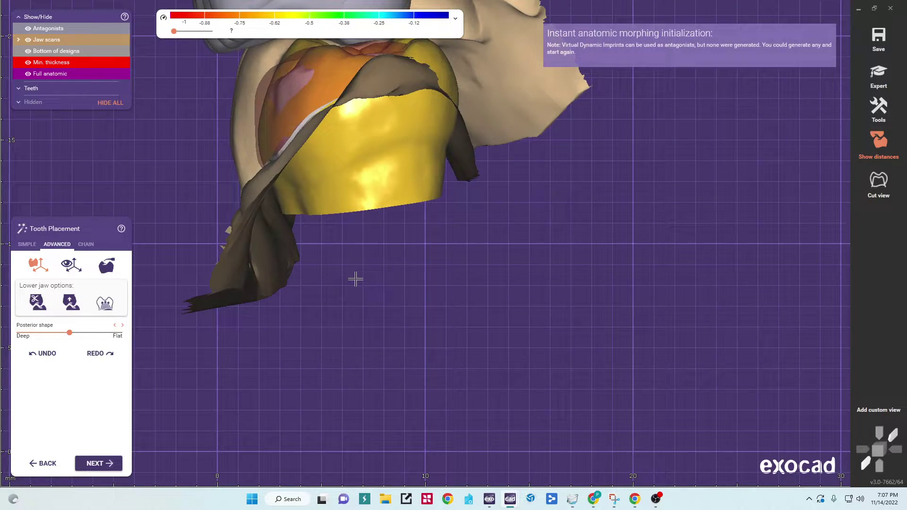
{"action": "middle_click_drag", "start_coordinate": [356, 279], "coordinate": [394, 410]}
{"action": "left_click", "coordinate": [28, 29]}
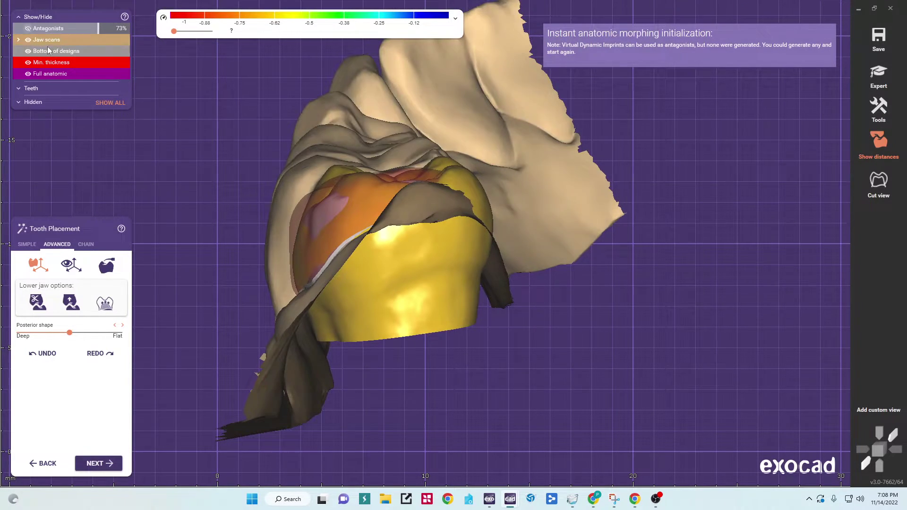
{"action": "right_click_drag", "start_coordinate": [421, 137], "coordinate": [373, 153]}
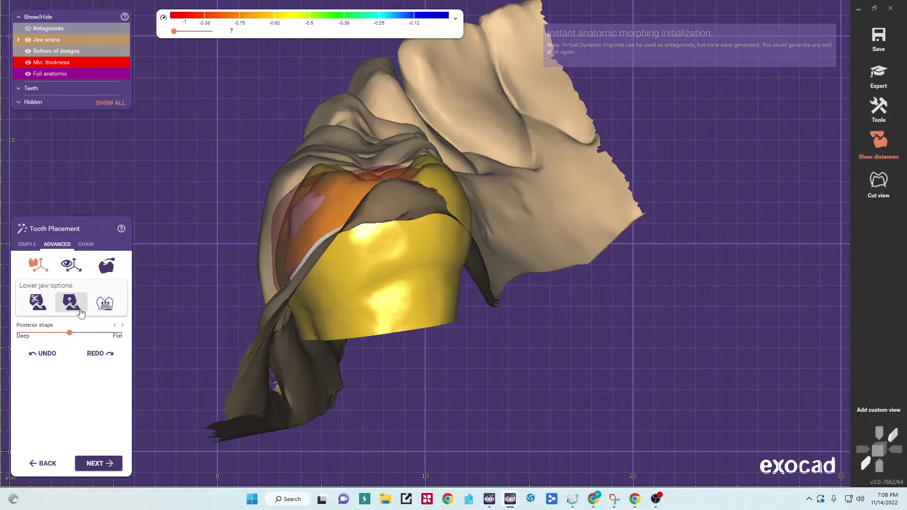
{"action": "left_click_drag", "start_coordinate": [70, 335], "coordinate": [95, 334]}
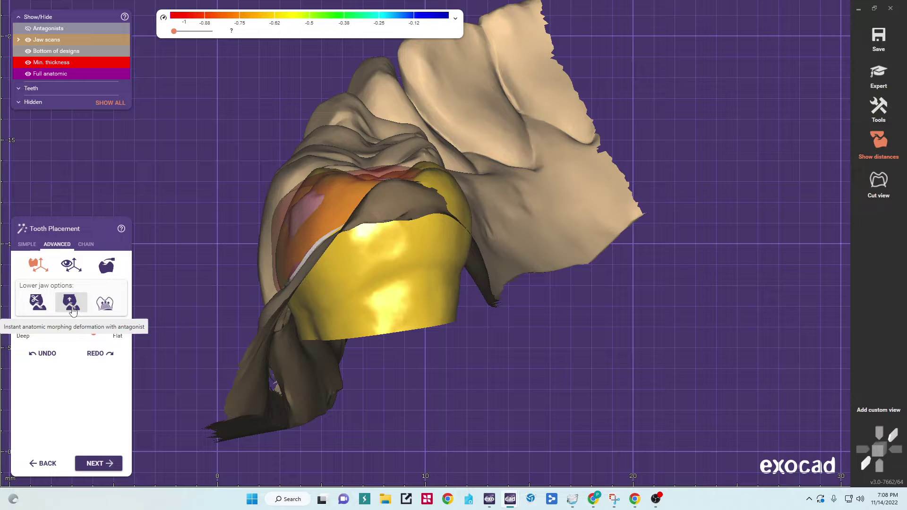
{"action": "left_click", "coordinate": [75, 307]}
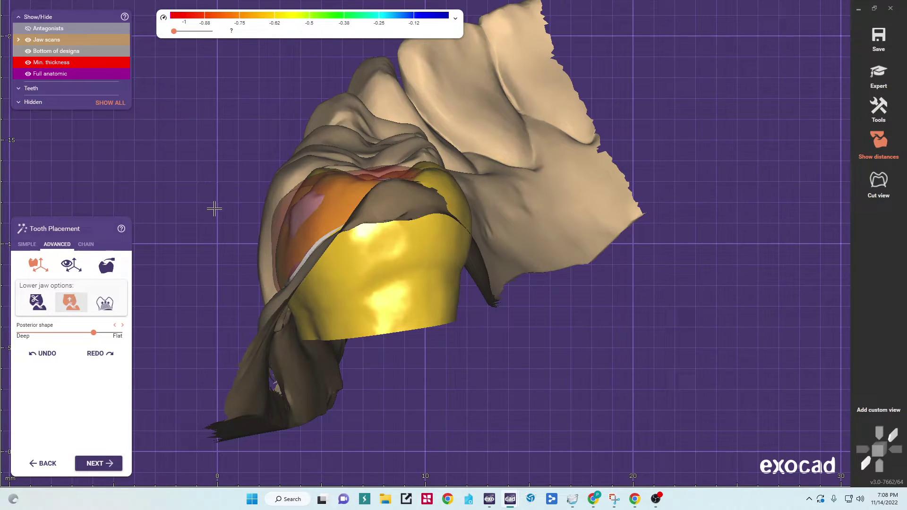
Try moving the crown of tooth 37 occlusally against the antagonists, and undo the move
{"action": "right_click_drag", "start_coordinate": [214, 209], "coordinate": [215, 216]}
{"action": "left_click_drag", "start_coordinate": [346, 344], "coordinate": [345, 335]}
{"action": "right_click_drag", "start_coordinate": [345, 335], "coordinate": [530, 260]}
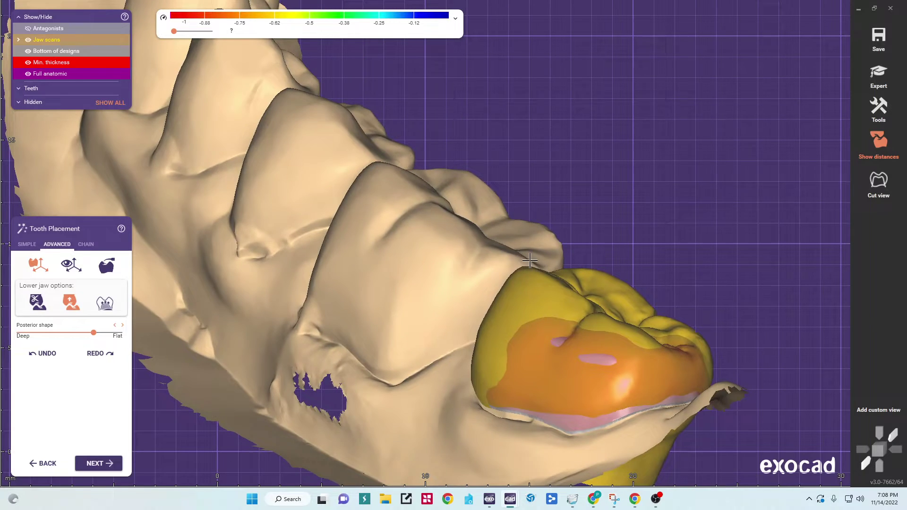
{"action": "left_click_drag", "start_coordinate": [551, 312], "coordinate": [573, 230]}
{"action": "left_click", "coordinate": [28, 29]}
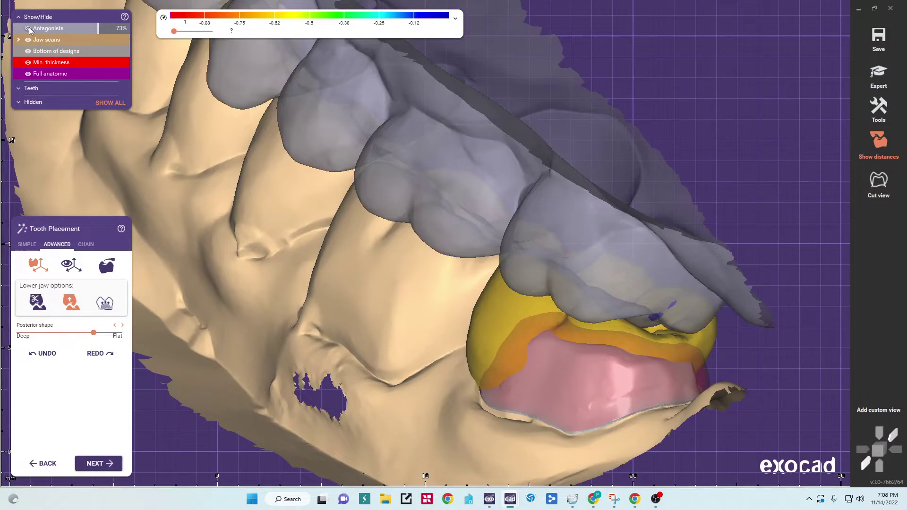
{"action": "right_click_drag", "start_coordinate": [296, 246], "coordinate": [293, 241]}
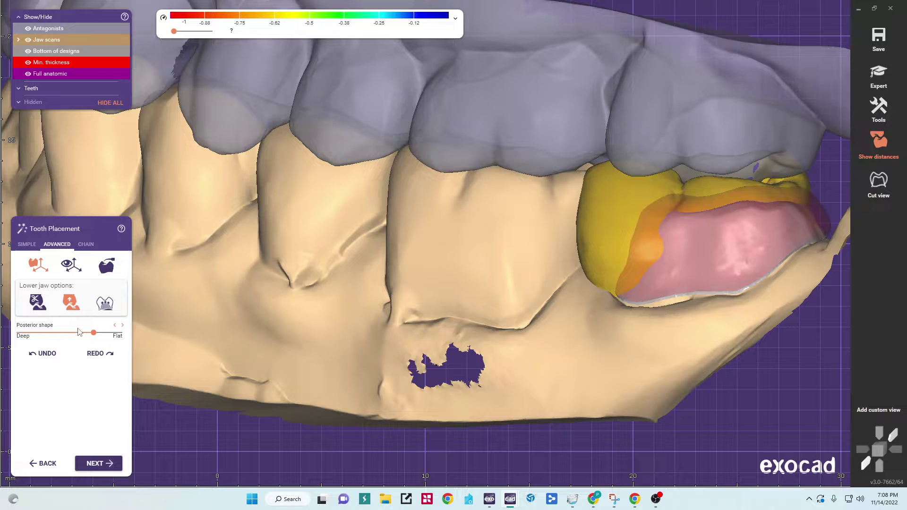
{"action": "left_click", "coordinate": [44, 354]}
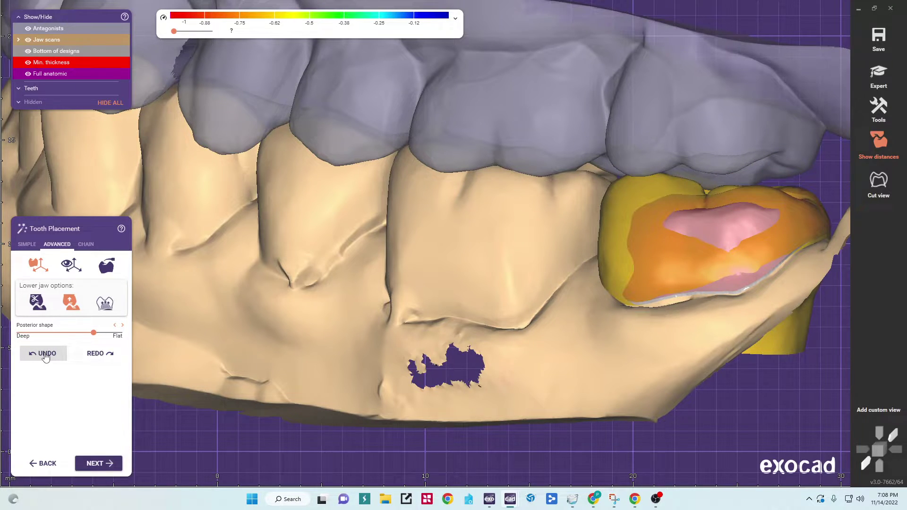
Shift the crown of tooth 37 slightly buccally and switch the lower jaw option from deforming to cutting at the antagonist
{"action": "right_click_drag", "start_coordinate": [486, 333], "coordinate": [486, 332]}
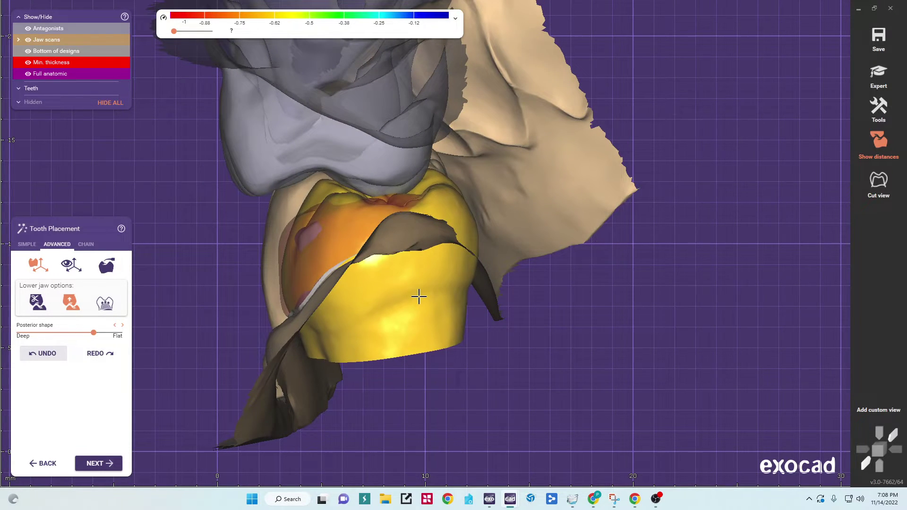
{"action": "left_click_drag", "start_coordinate": [419, 297], "coordinate": [413, 297]}
{"action": "right_click_drag", "start_coordinate": [410, 301], "coordinate": [408, 301]}
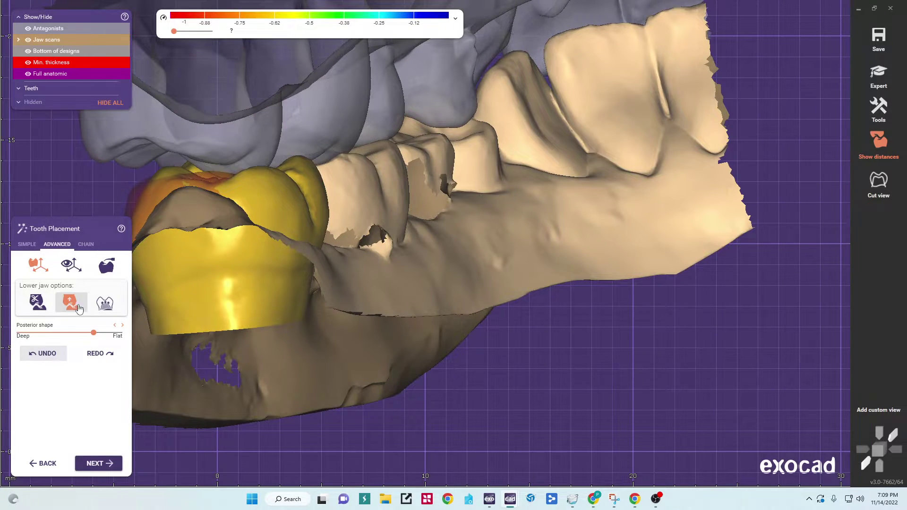
{"action": "left_click", "coordinate": [31, 309]}
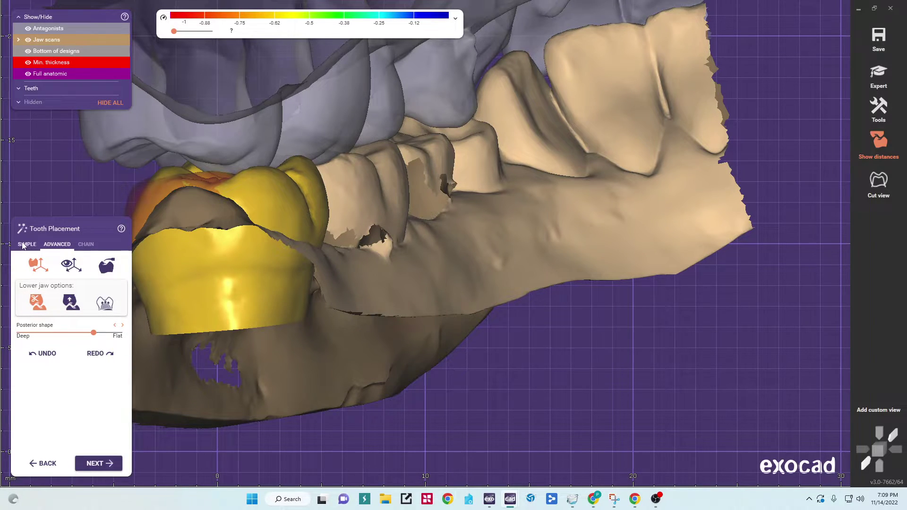
Return to simple tooth placement, check the crown from the lingual and buccal sides, and accept its placement for free-forming
{"action": "left_click", "coordinate": [22, 245]}
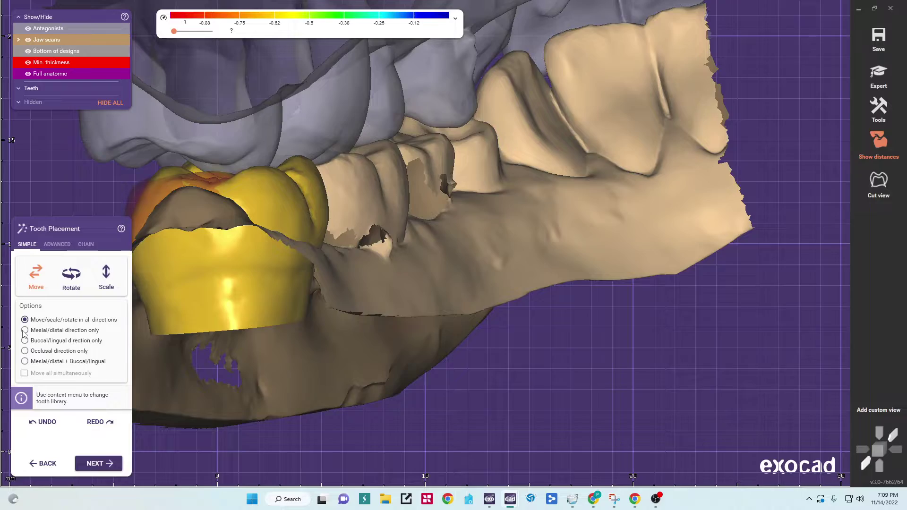
{"action": "mouse_move", "coordinate": [235, 379]}
{"action": "right_mouse_down"}
{"action": "mouse_move", "coordinate": [227, 377]}
{"action": "mouse_move", "coordinate": [246, 378]}
{"action": "right_mouse_up"}
{"action": "middle_click_drag", "start_coordinate": [322, 311], "coordinate": [656, 299]}
{"action": "right_click_drag", "start_coordinate": [657, 300], "coordinate": [651, 302]}
{"action": "middle_click_drag", "start_coordinate": [703, 229], "coordinate": [277, 253]}
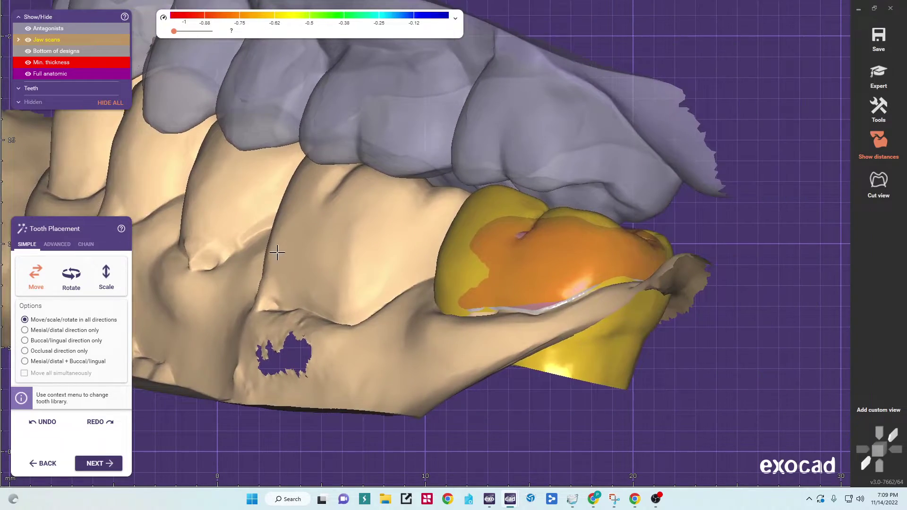
{"action": "right_click_drag", "start_coordinate": [256, 256], "coordinate": [254, 256]}
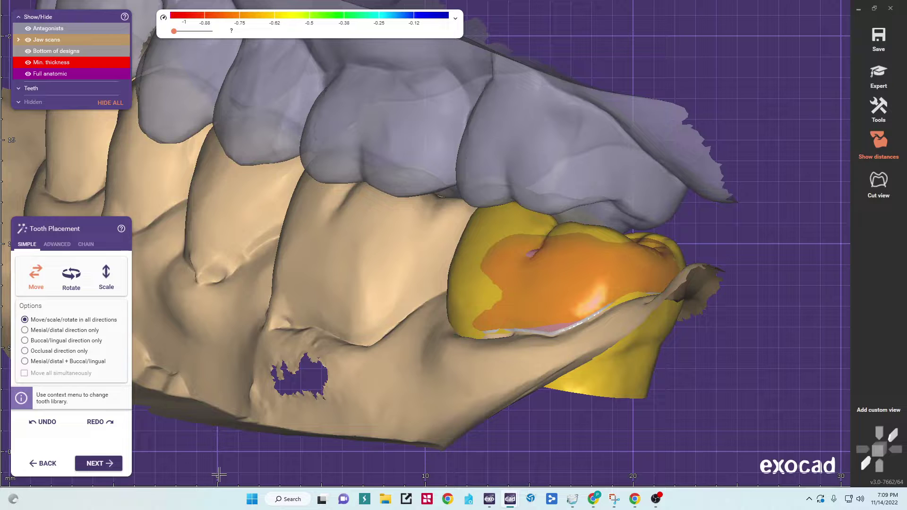
{"action": "left_click", "coordinate": [97, 464]}
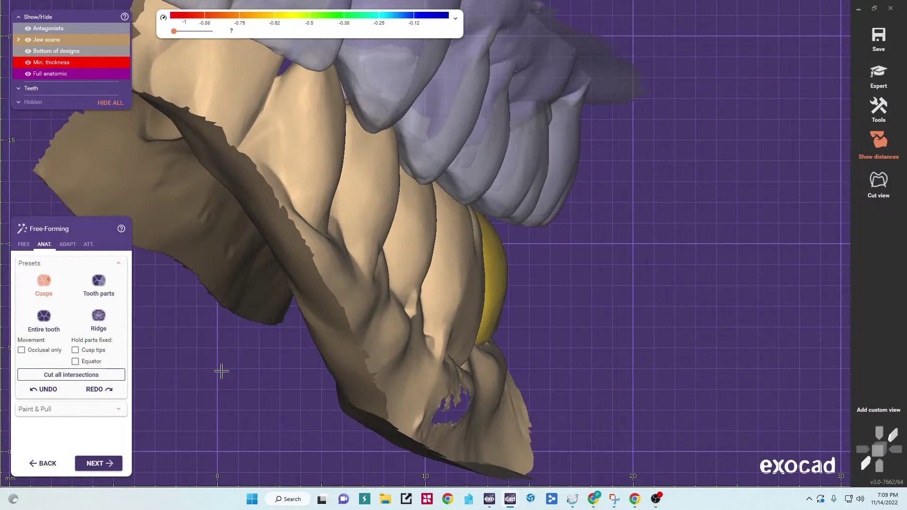
Examine the adapted crown from all sides, hiding the antagonists to inspect the contact spots on its occlusal surface
{"action": "scroll", "coordinate": [221, 371], "scroll_direction": "down", "scroll_amount": 4}
{"action": "right_click_drag", "start_coordinate": [209, 369], "coordinate": [210, 365]}
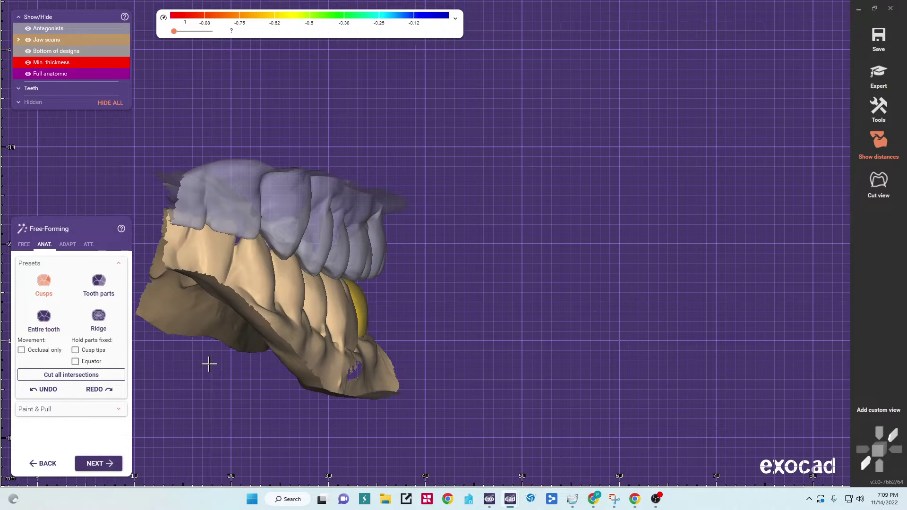
{"action": "right_click_drag", "start_coordinate": [363, 328], "coordinate": [330, 329]}
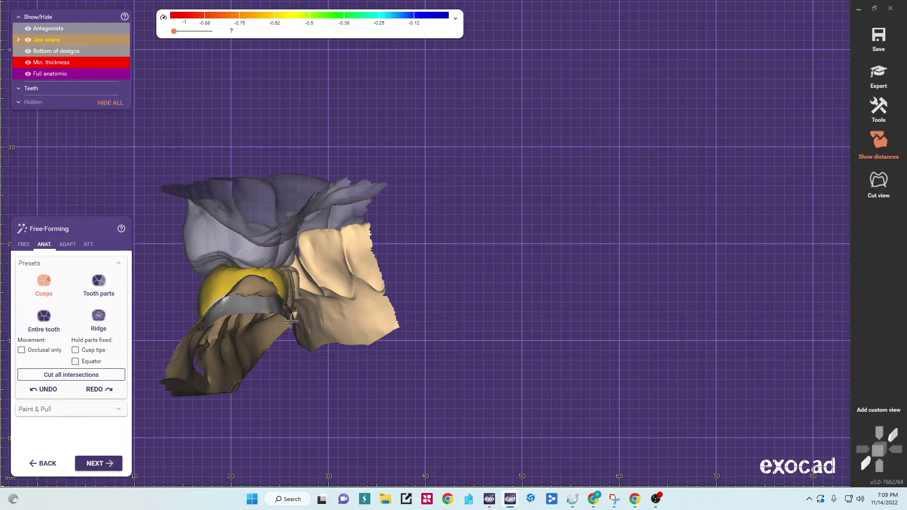
{"action": "right_click_drag", "start_coordinate": [212, 327], "coordinate": [198, 337]}
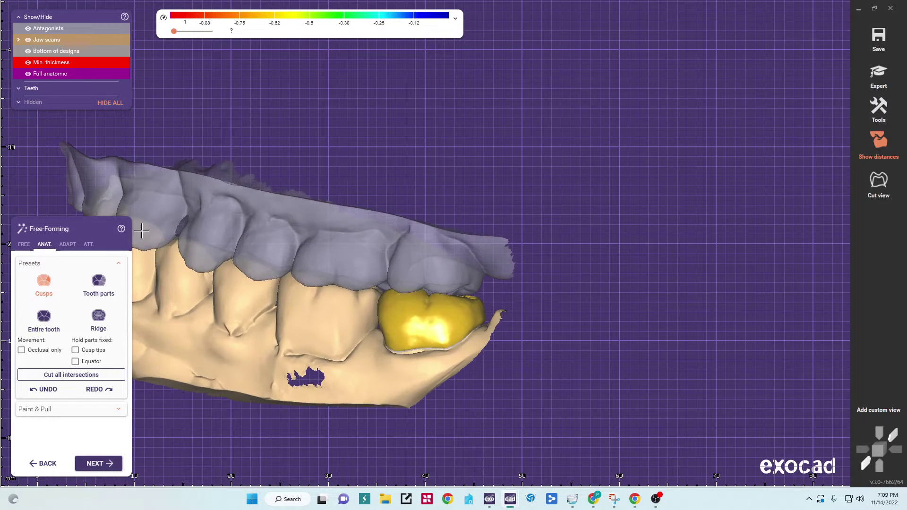
{"action": "left_click", "coordinate": [28, 29]}
{"action": "right_click_drag", "start_coordinate": [252, 192], "coordinate": [252, 199]}
{"action": "middle_click_drag", "start_coordinate": [340, 277], "coordinate": [264, 198]}
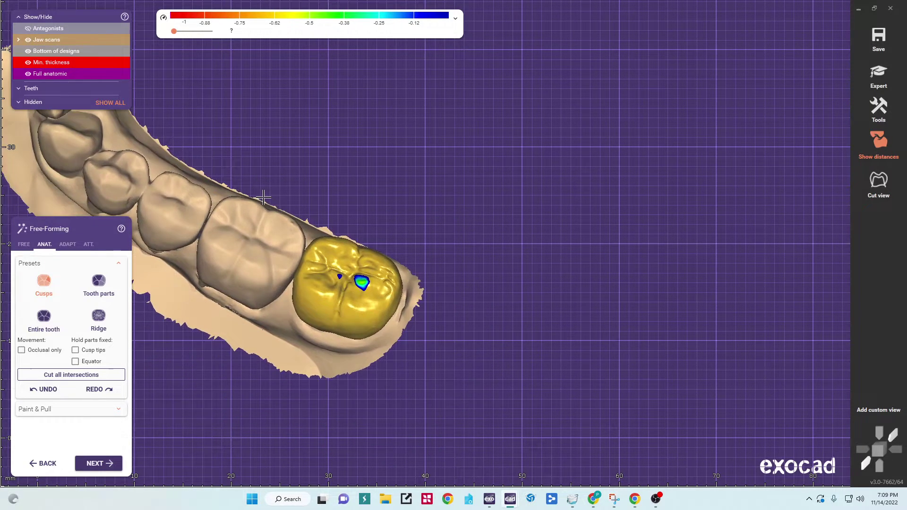
Choose anatomic free-forming of tooth parts and examine the crown's occlusal and buccal surfaces beside the neighbouring molar
{"action": "right_click_drag", "start_coordinate": [263, 198], "coordinate": [253, 203]}
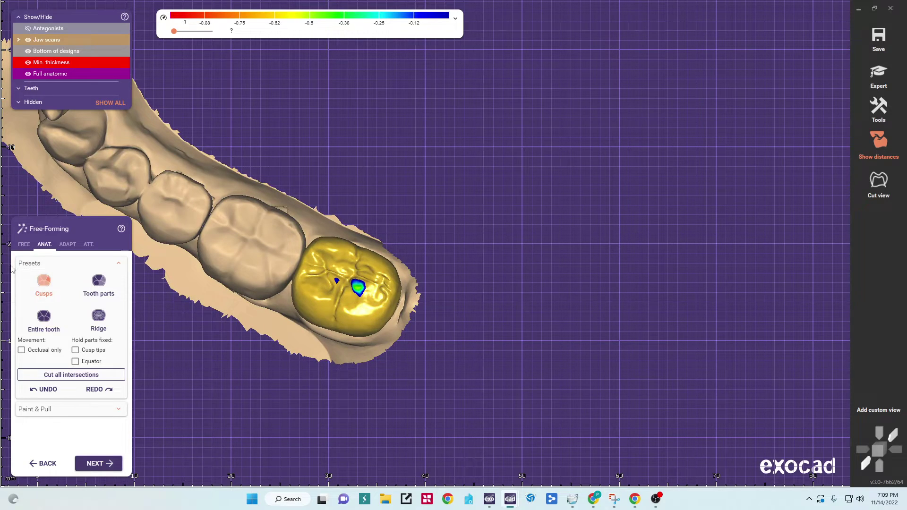
{"action": "scroll", "coordinate": [237, 371], "scroll_direction": "up", "scroll_amount": 2}
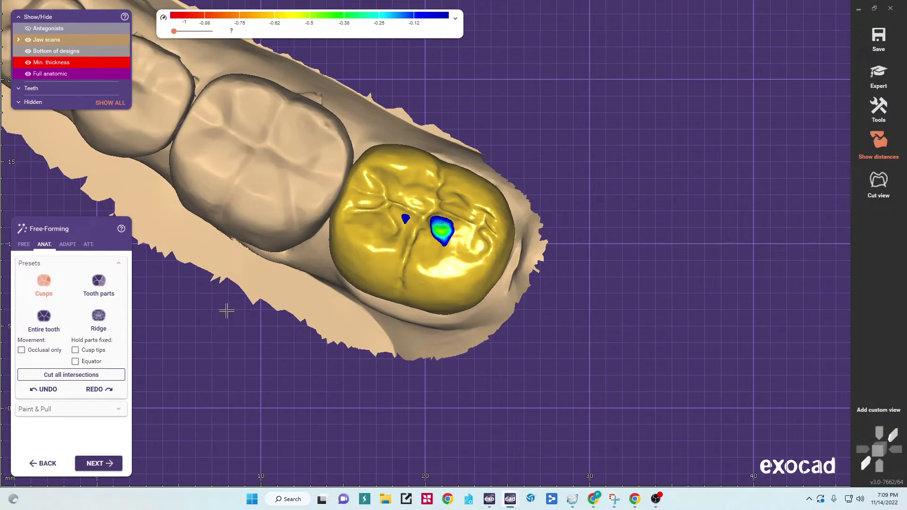
{"action": "middle_click_drag", "start_coordinate": [227, 311], "coordinate": [347, 354]}
{"action": "right_click_drag", "start_coordinate": [346, 355], "coordinate": [340, 348]}
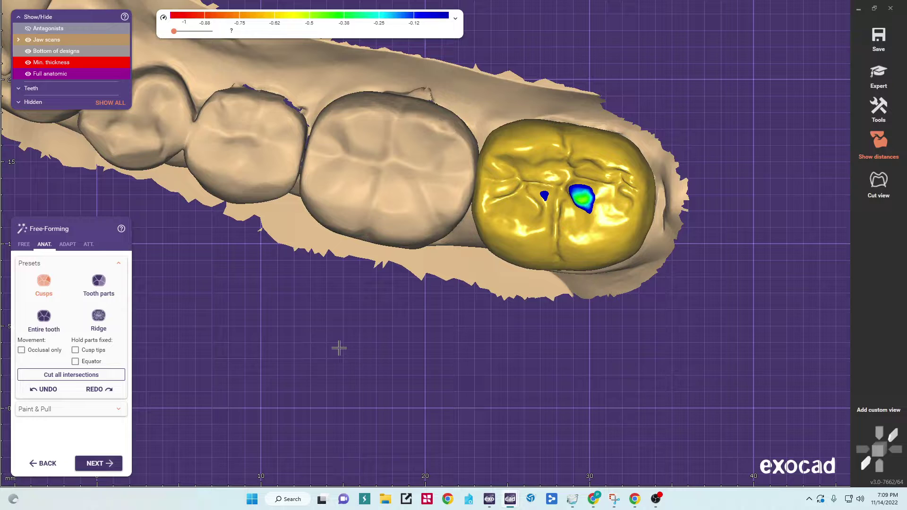
{"action": "left_click", "coordinate": [98, 282]}
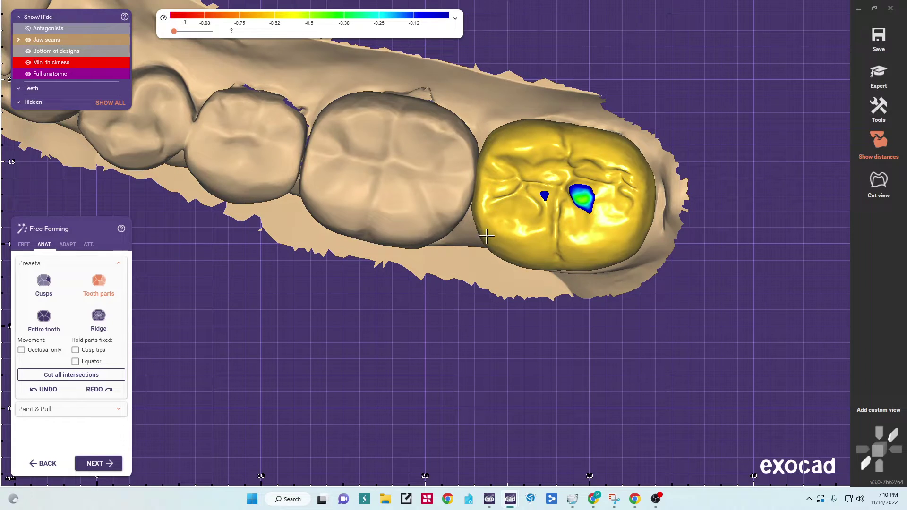
{"action": "right_click_drag", "start_coordinate": [450, 281], "coordinate": [448, 274]}
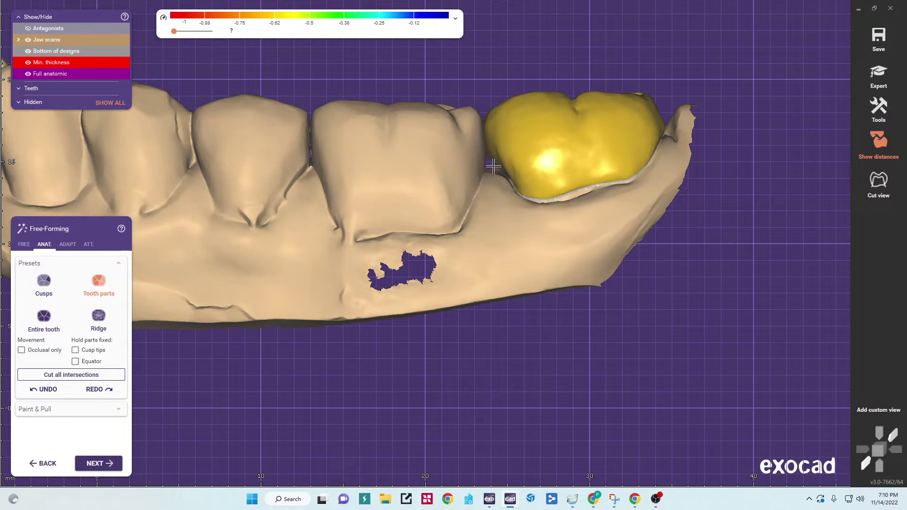
{"action": "right_click_drag", "start_coordinate": [482, 204], "coordinate": [492, 145]}
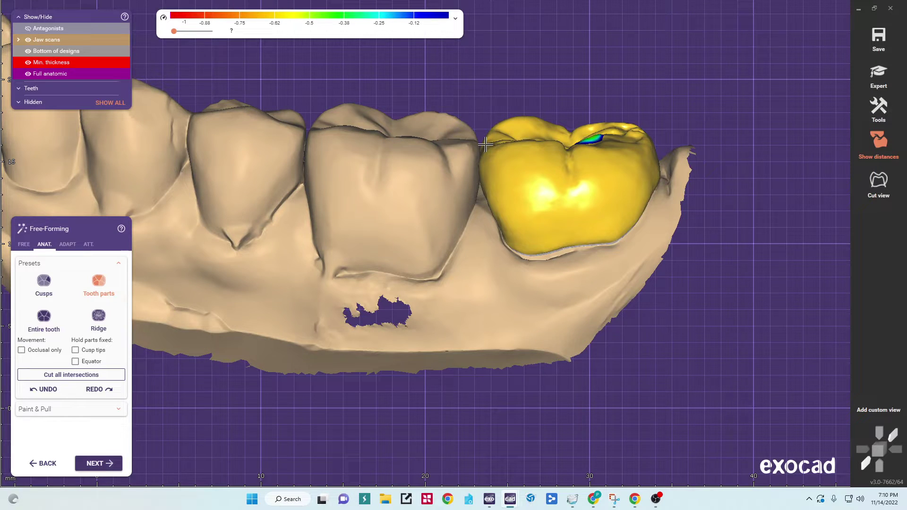
{"action": "right_click_drag", "start_coordinate": [484, 142], "coordinate": [465, 209]}
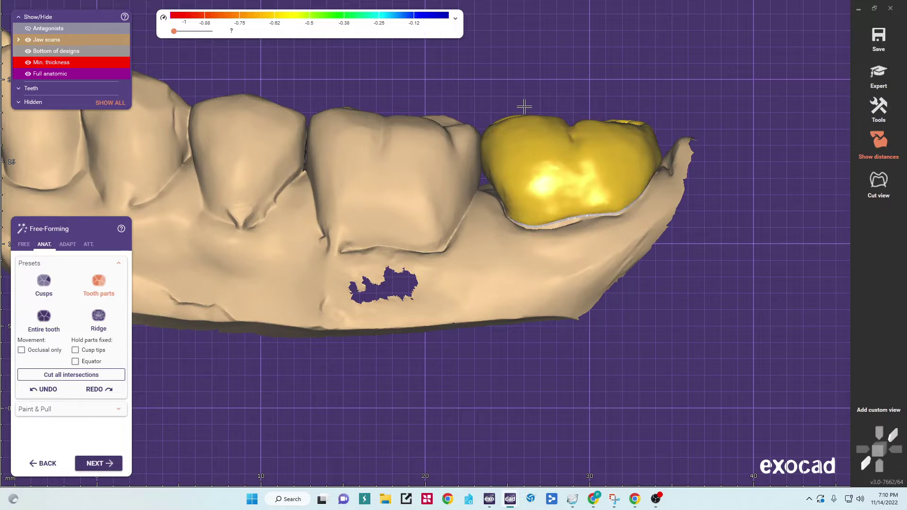
{"action": "right_click_drag", "start_coordinate": [335, 348], "coordinate": [332, 337]}
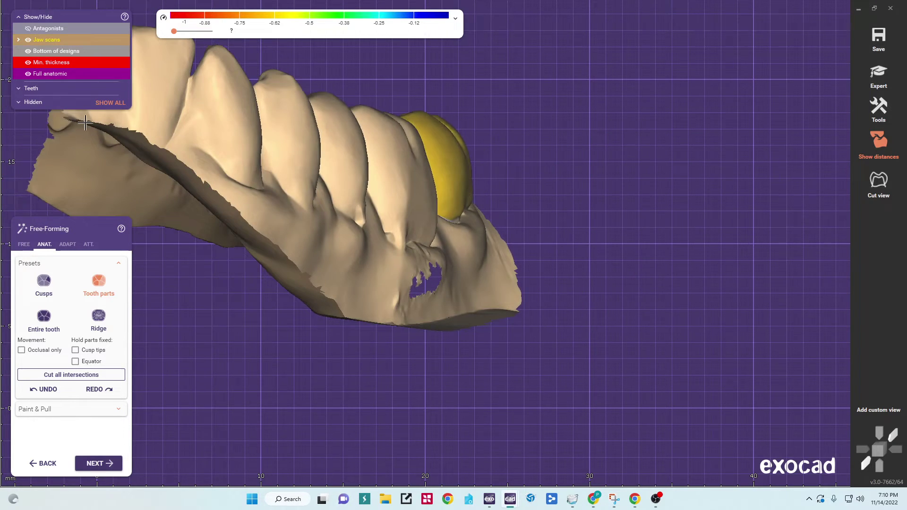
Make the jaw scans transparent at 45% and build up the crown's mesial contact area with a small Add/Remove brush
{"action": "left_click", "coordinate": [67, 39]}
{"action": "right_click_drag", "start_coordinate": [269, 289], "coordinate": [295, 300]}
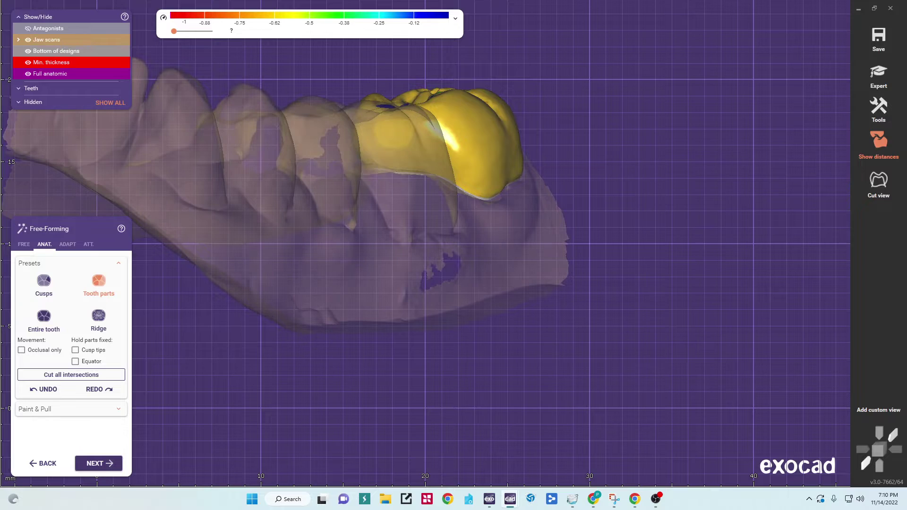
{"action": "left_click", "coordinate": [25, 245]}
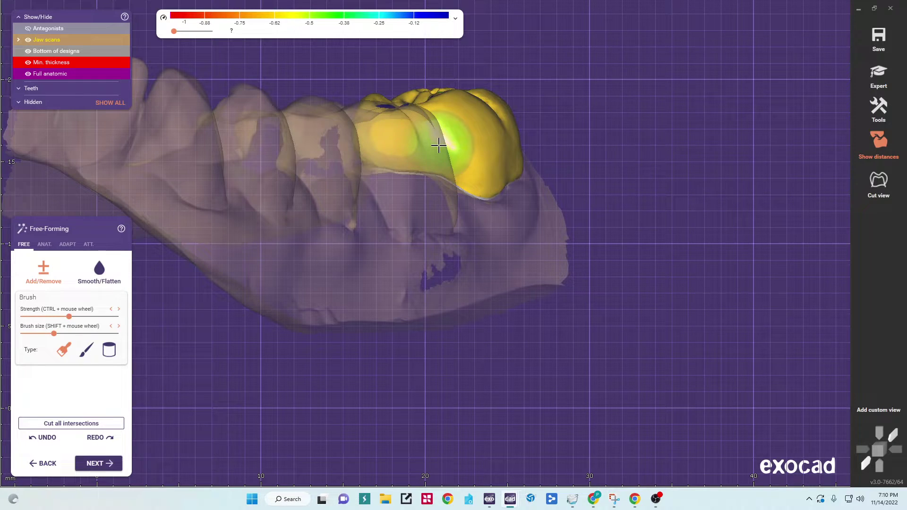
{"action": "right_click_drag", "start_coordinate": [402, 266], "coordinate": [408, 270]}
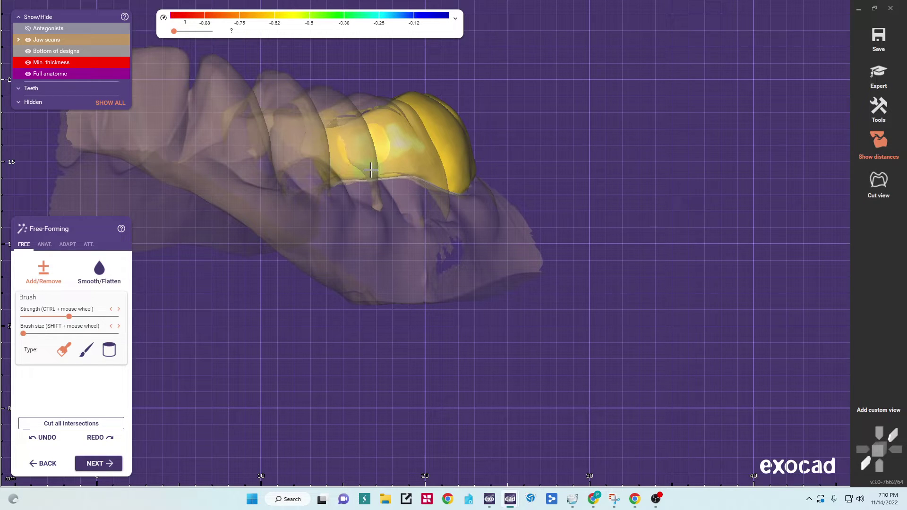
{"action": "right_click_drag", "start_coordinate": [405, 191], "coordinate": [214, 202]}
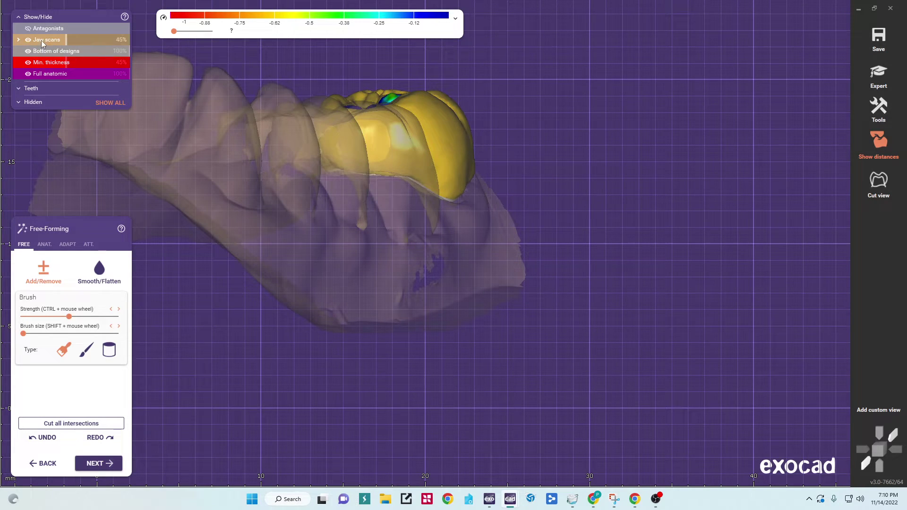
Hide the jaw scans and smooth the crown's mesial surface with an enlarged Smooth/Flatten brush
{"action": "left_click", "coordinate": [29, 41]}
{"action": "left_click", "coordinate": [97, 278]}
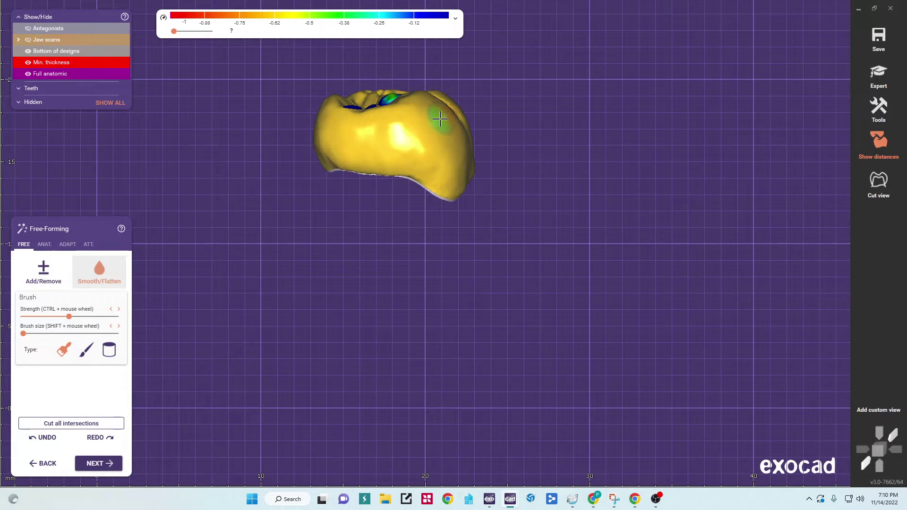
{"action": "scroll", "coordinate": [400, 154], "scroll_direction": "up", "scroll_amount": 3, "text": "shift"}
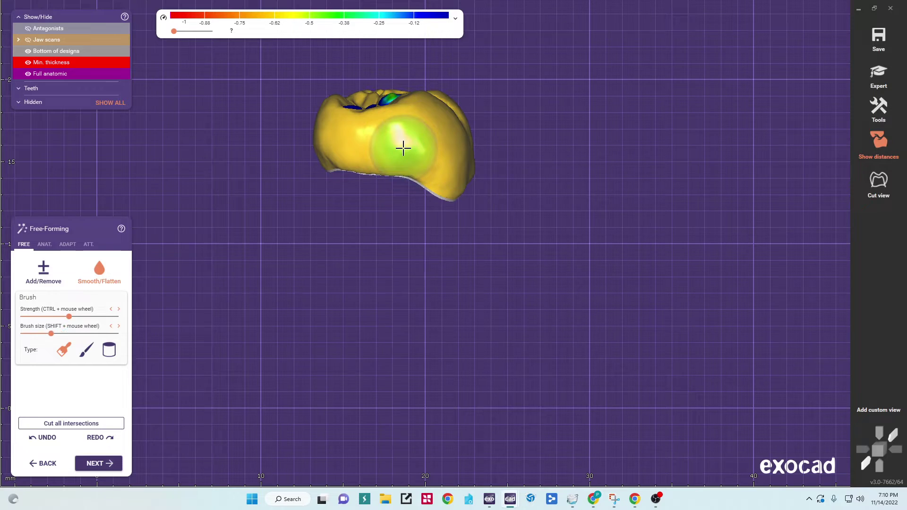
{"action": "left_click_drag", "start_coordinate": [404, 148], "coordinate": [384, 150]}
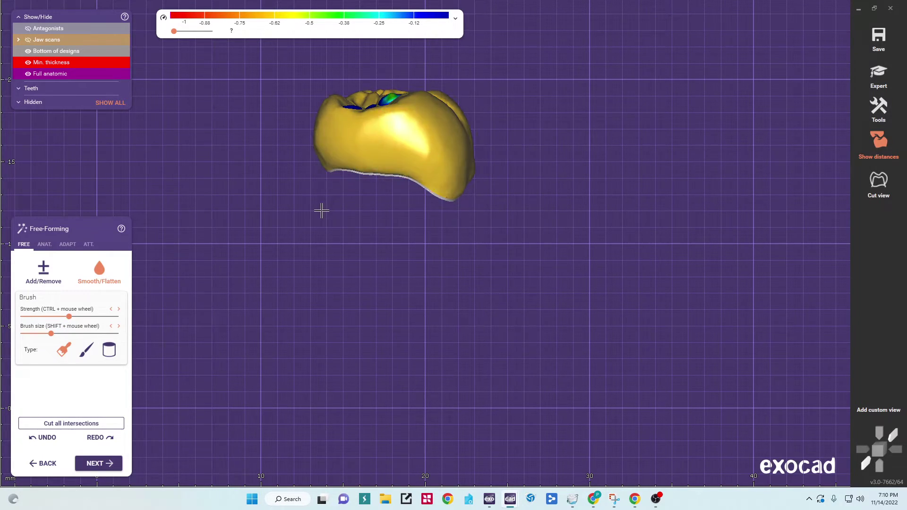
{"action": "right_click_drag", "start_coordinate": [322, 210], "coordinate": [188, 179]}
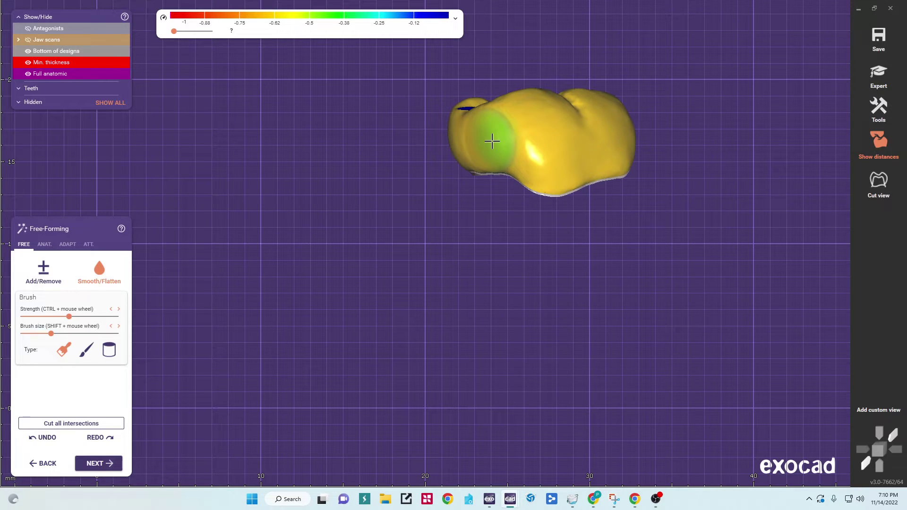
Show the jaw scans again and add material to the mesial contact area with a smaller brush
{"action": "left_click", "coordinate": [28, 40]}
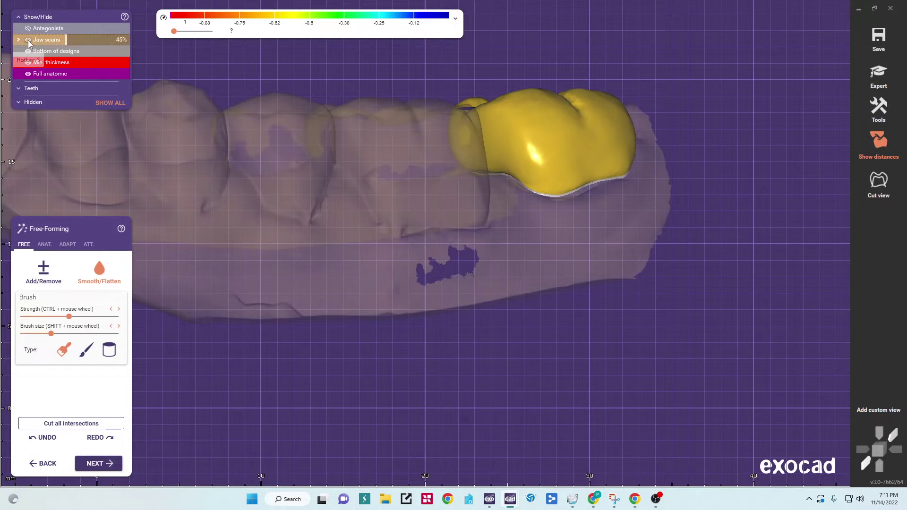
{"action": "right_click_drag", "start_coordinate": [346, 231], "coordinate": [346, 230]}
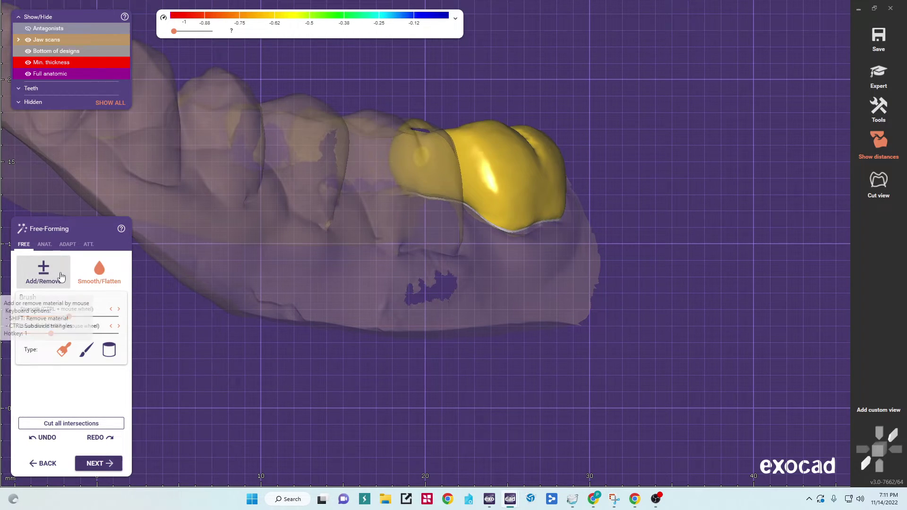
{"action": "left_click", "coordinate": [43, 272]}
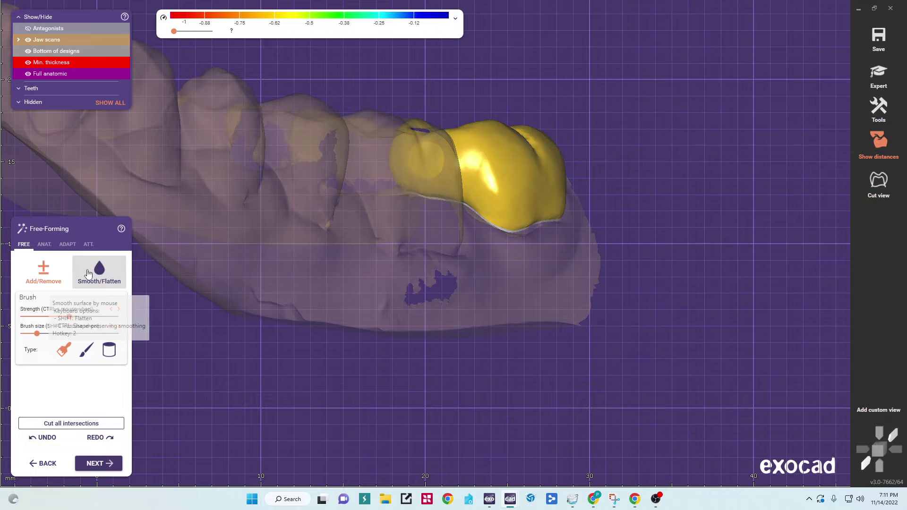
Smooth the built-up mesial contact against the neighbouring molar, using a larger brush to blend its edges
{"action": "left_click", "coordinate": [99, 272]}
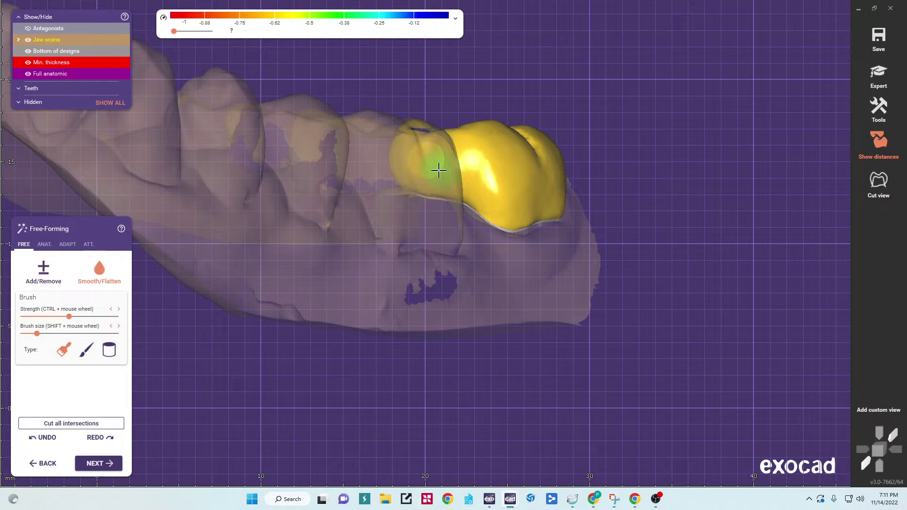
{"action": "mouse_move", "coordinate": [406, 171]}
{"action": "left_mouse_down"}
{"action": "mouse_move", "coordinate": [468, 164]}
{"action": "mouse_move", "coordinate": [412, 164]}
{"action": "left_mouse_up"}
{"action": "mouse_move", "coordinate": [449, 166]}
{"action": "right_mouse_down"}
{"action": "mouse_move", "coordinate": [411, 204]}
{"action": "mouse_move", "coordinate": [435, 199]}
{"action": "right_mouse_up"}
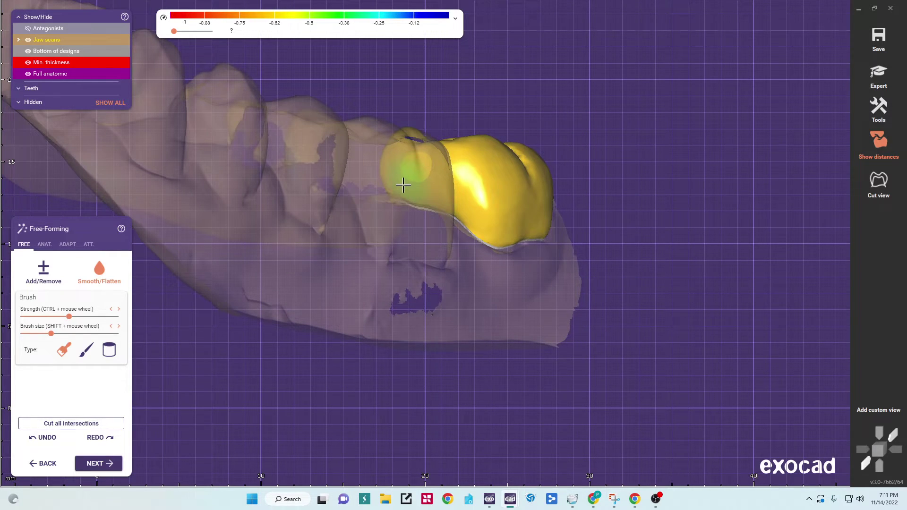
{"action": "right_click_drag", "start_coordinate": [437, 217], "coordinate": [401, 233]}
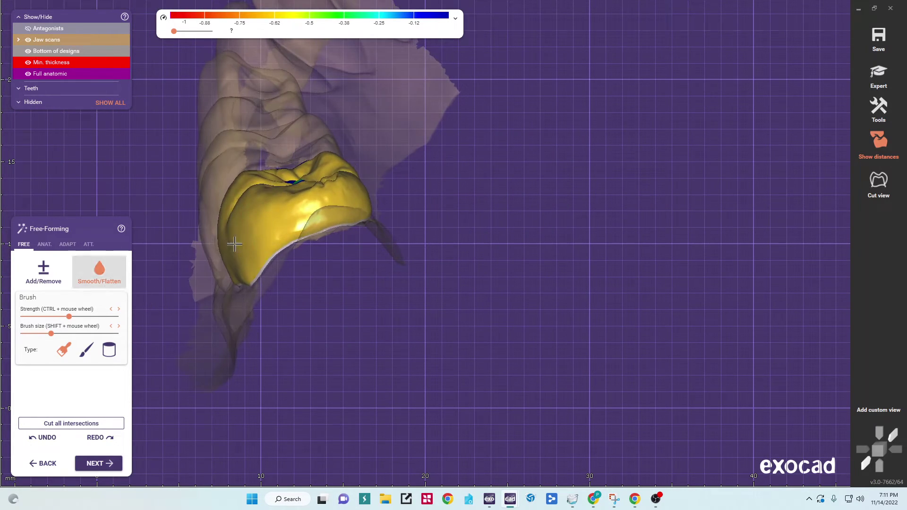
Smooth the crown's distal surface and check its buccal and lingual contours down to the margin
{"action": "mouse_move", "coordinate": [333, 215]}
{"action": "left_mouse_down"}
{"action": "mouse_move", "coordinate": [339, 209]}
{"action": "mouse_move", "coordinate": [244, 235]}
{"action": "left_mouse_up"}
{"action": "right_click_drag", "start_coordinate": [244, 242], "coordinate": [293, 241]}
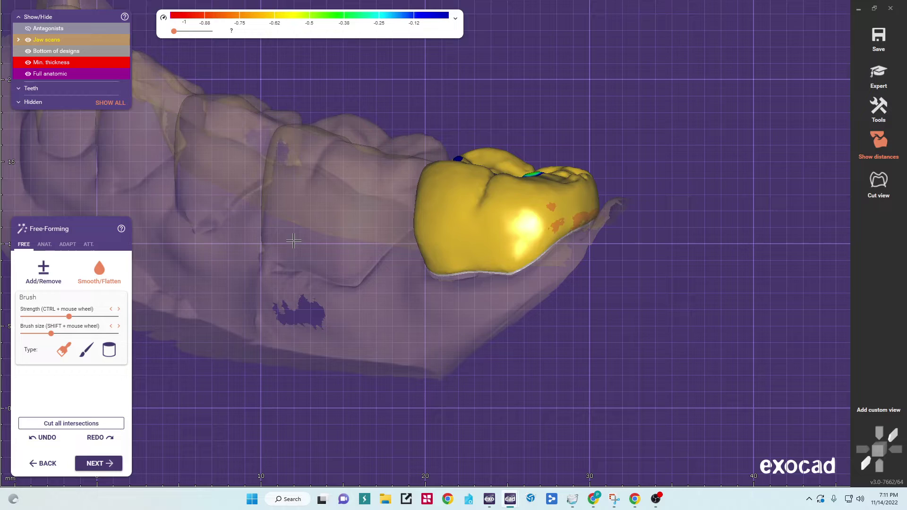
{"action": "right_click_drag", "start_coordinate": [515, 234], "coordinate": [375, 269]}
{"action": "middle_click_drag", "start_coordinate": [374, 269], "coordinate": [724, 276]}
{"action": "right_click_drag", "start_coordinate": [724, 275], "coordinate": [673, 287]}
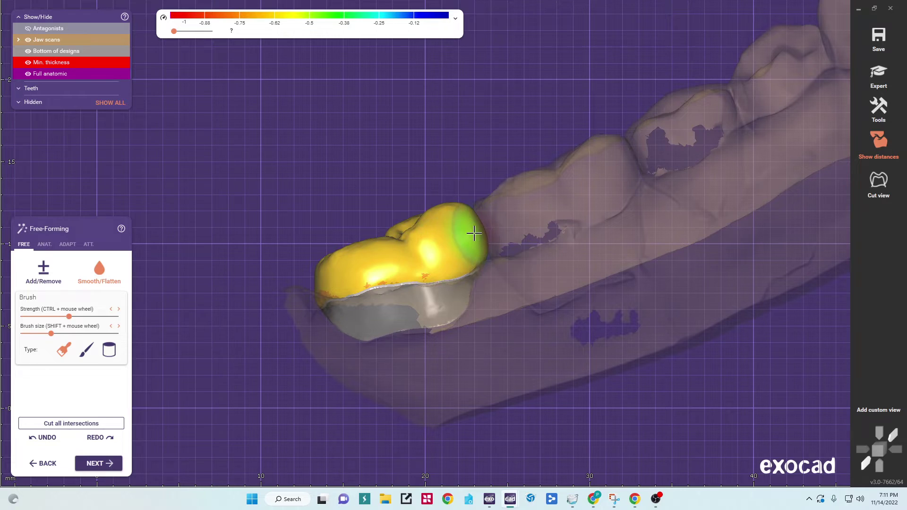
{"action": "right_click_drag", "start_coordinate": [502, 262], "coordinate": [501, 272]}
Remove material at the occlusal contact spots and smooth the grooves on the crown's occlusal surface
{"action": "left_click", "coordinate": [44, 270]}
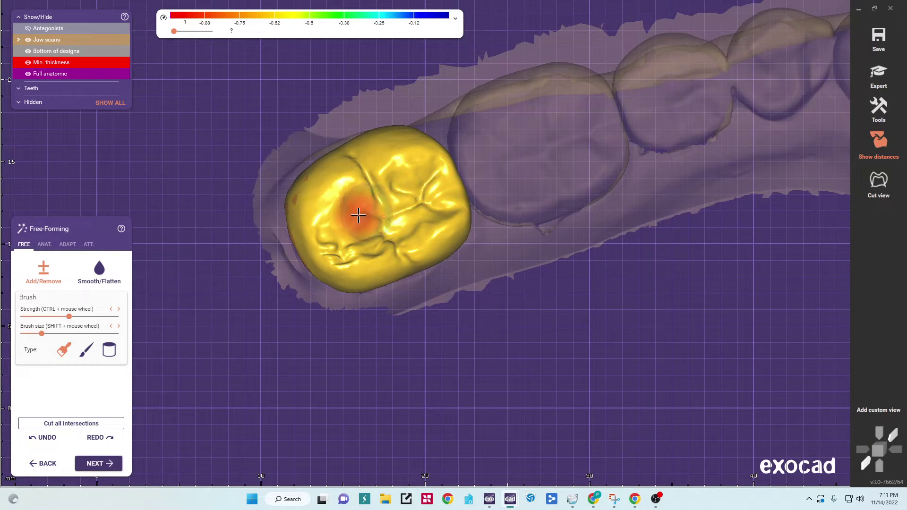
{"action": "right_click_drag", "start_coordinate": [379, 258], "coordinate": [383, 245]}
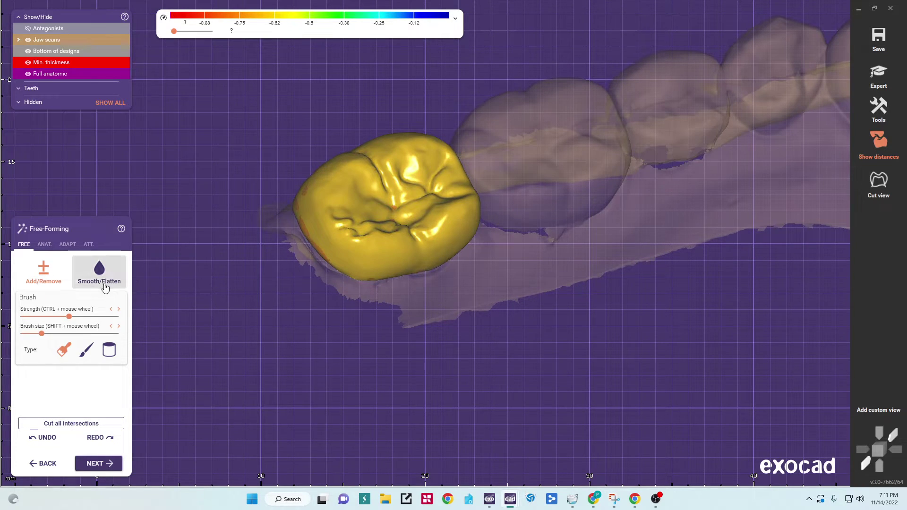
{"action": "left_click", "coordinate": [100, 269]}
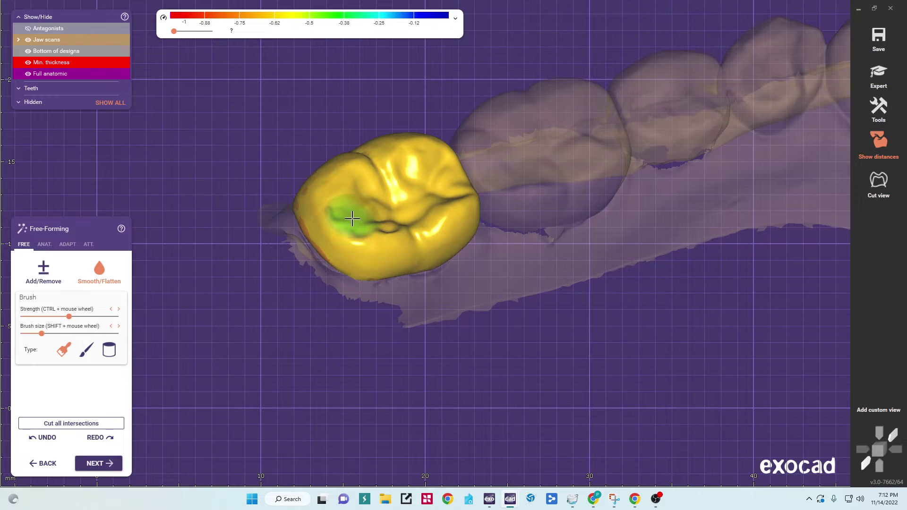
{"action": "mouse_move", "coordinate": [352, 219]}
{"action": "right_mouse_down"}
{"action": "mouse_move", "coordinate": [373, 219]}
{"action": "mouse_move", "coordinate": [370, 209]}
{"action": "right_mouse_up"}
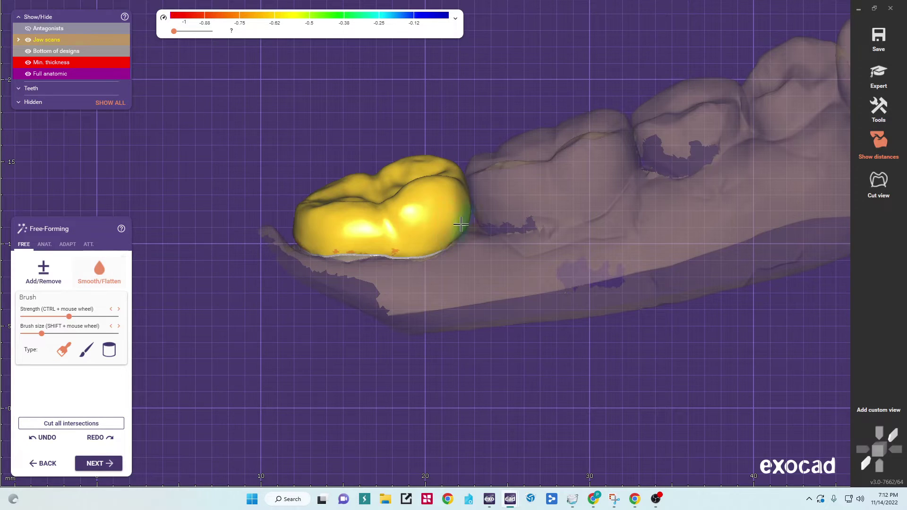
{"action": "right_click_drag", "start_coordinate": [451, 223], "coordinate": [468, 265]}
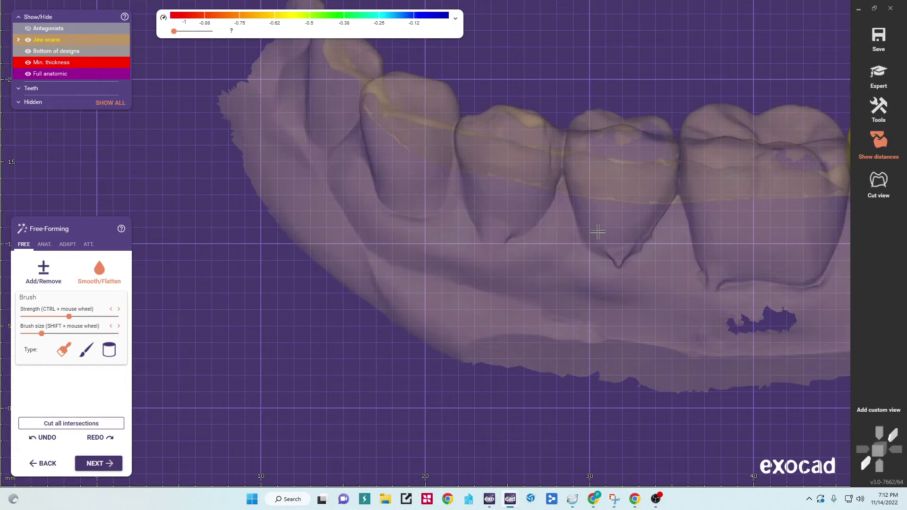
Remove material from the crown's mesial surface between the contact area and the margin with the Add/Remove brush
{"action": "middle_click_drag", "start_coordinate": [622, 230], "coordinate": [275, 235]}
{"action": "right_click_drag", "start_coordinate": [321, 254], "coordinate": [322, 249]}
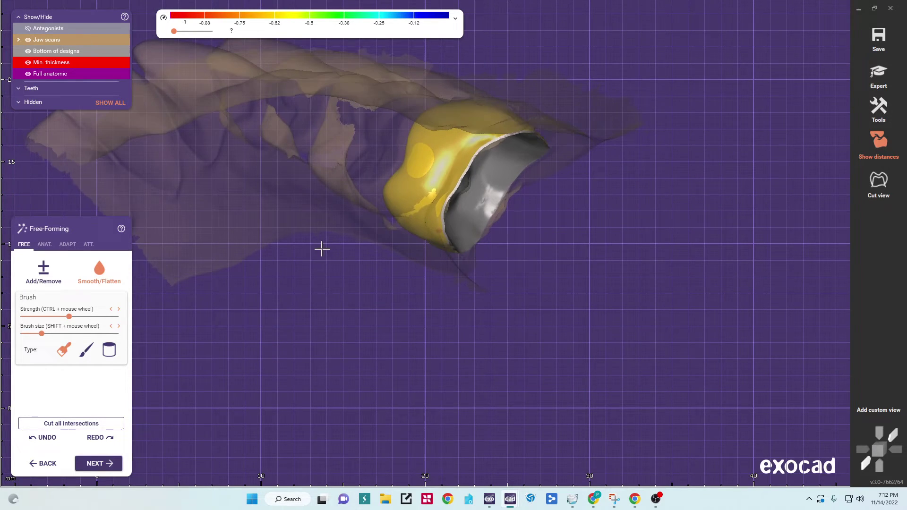
{"action": "left_click", "coordinate": [44, 271]}
{"action": "right_click_drag", "start_coordinate": [440, 163], "coordinate": [446, 162]}
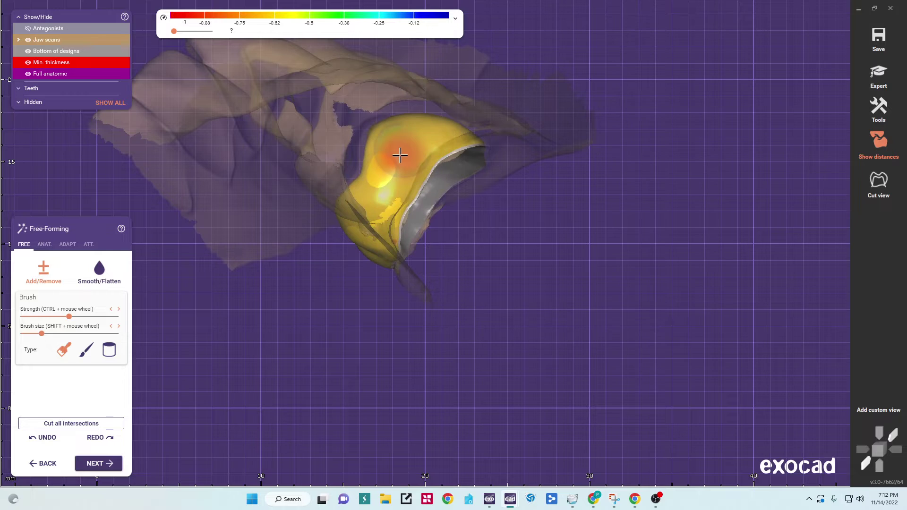
{"action": "mouse_move", "coordinate": [407, 143]}
{"action": "left_mouse_down"}
{"action": "mouse_move", "coordinate": [395, 171]}
{"action": "mouse_move", "coordinate": [367, 189]}
{"action": "mouse_move", "coordinate": [399, 184]}
{"action": "left_mouse_up"}
{"action": "right_click_drag", "start_coordinate": [462, 275], "coordinate": [460, 273]}
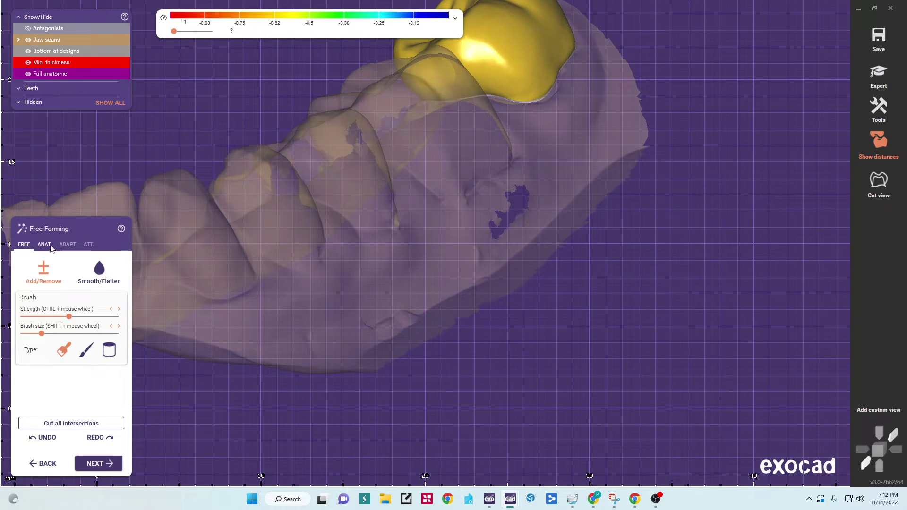
Adapt the crown approximally by cutting its intersections with the adjacent tooth at a desired distance of 0 mm
{"action": "left_click", "coordinate": [68, 244]}
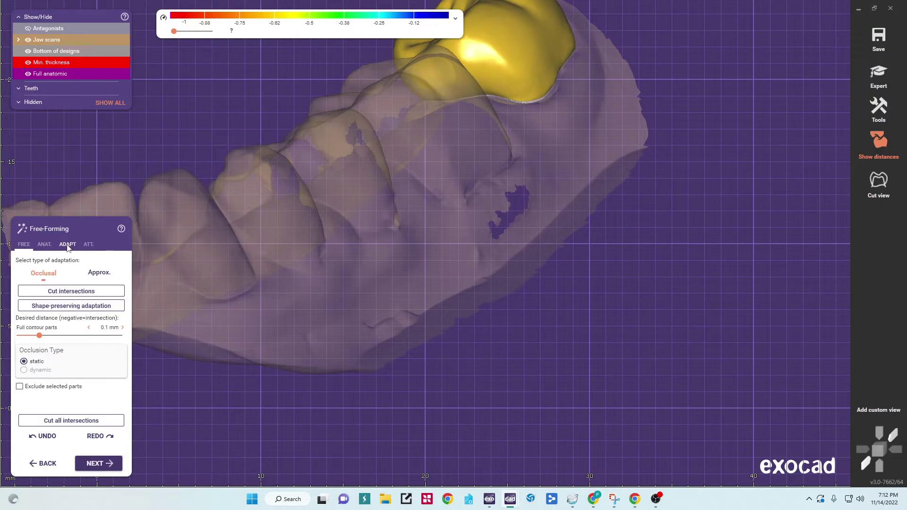
{"action": "middle_click_drag", "start_coordinate": [443, 179], "coordinate": [461, 269]}
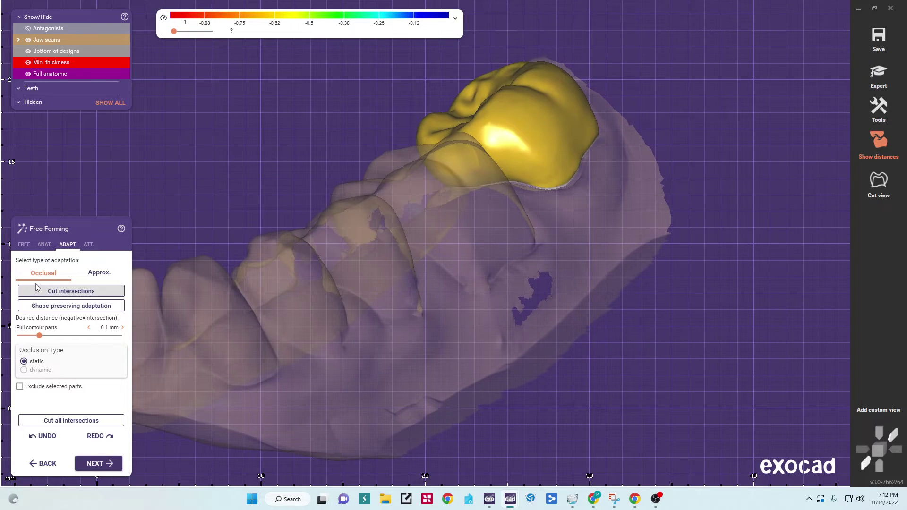
{"action": "left_click", "coordinate": [99, 275]}
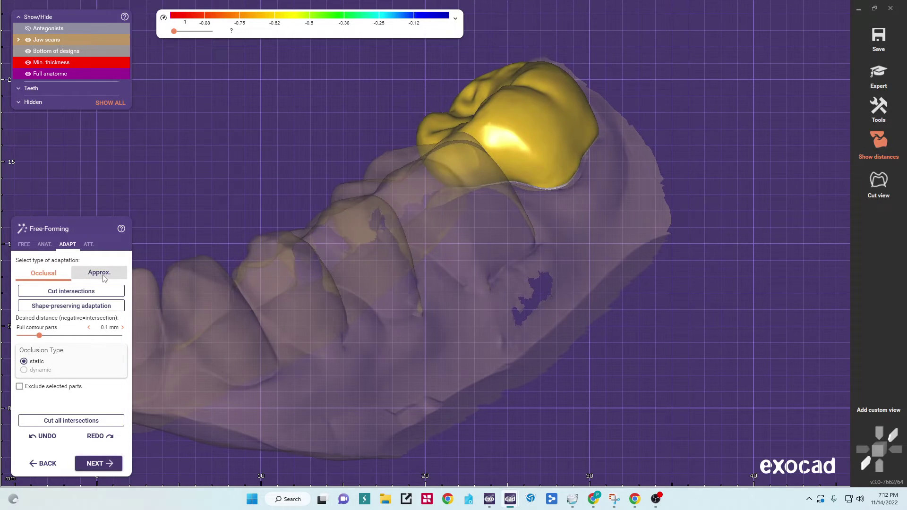
{"action": "left_click", "coordinate": [78, 294]}
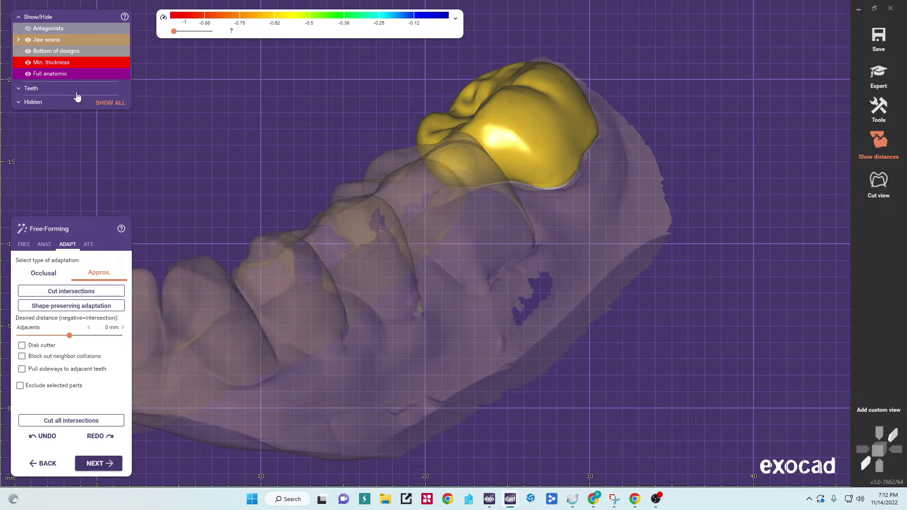
Hide the jaw scans and smooth the crown's mesial surface around the cut contact area with the Smooth/Flatten brush
{"action": "left_click", "coordinate": [29, 41]}
{"action": "mouse_move", "coordinate": [297, 249]}
{"action": "right_mouse_down"}
{"action": "mouse_move", "coordinate": [314, 253]}
{"action": "mouse_move", "coordinate": [300, 257]}
{"action": "right_mouse_up"}
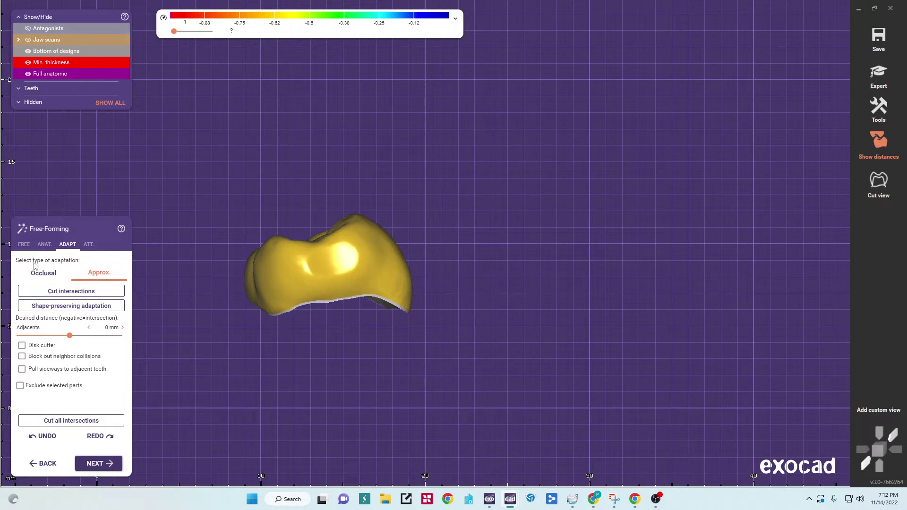
{"action": "left_click", "coordinate": [23, 244]}
{"action": "left_click", "coordinate": [99, 271]}
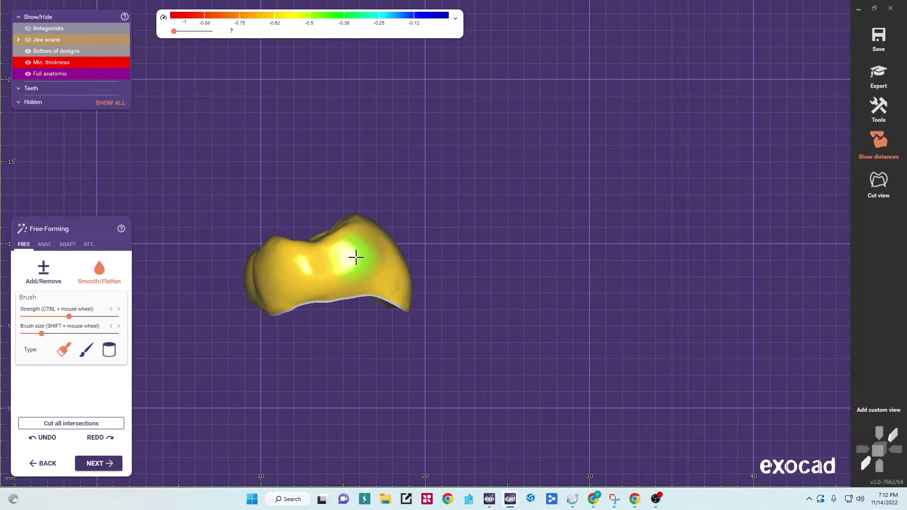
{"action": "left_click_drag", "start_coordinate": [356, 258], "coordinate": [321, 262]}
{"action": "right_click_drag", "start_coordinate": [389, 342], "coordinate": [423, 144]}
{"action": "middle_click_drag", "start_coordinate": [424, 144], "coordinate": [404, 282]}
{"action": "right_click_drag", "start_coordinate": [404, 283], "coordinate": [399, 297]}
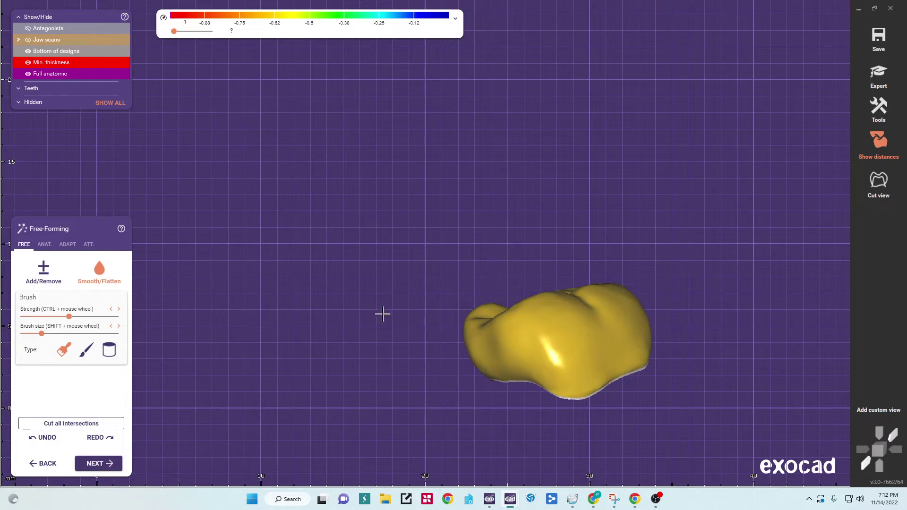
{"action": "middle_click_drag", "start_coordinate": [374, 327], "coordinate": [272, 217]}
{"action": "right_click_drag", "start_coordinate": [307, 260], "coordinate": [311, 264]}
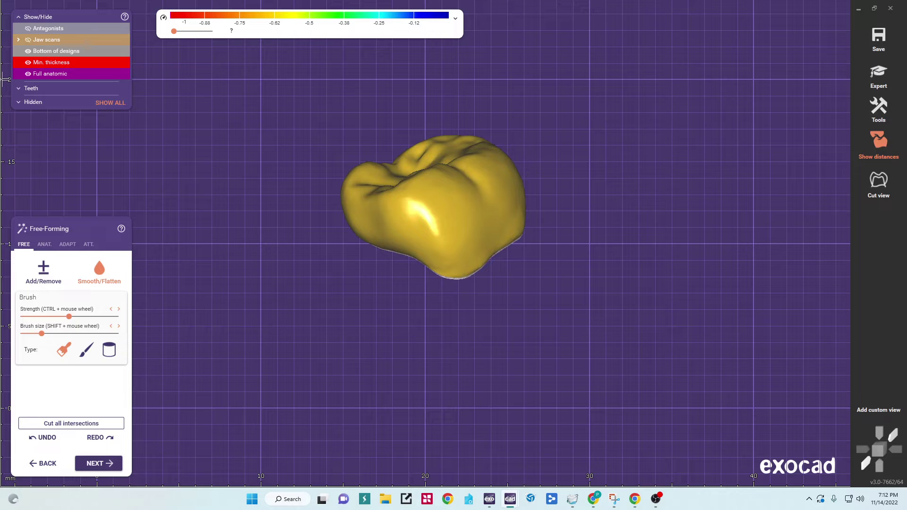
Show the jaw scans and antagonists again and check the crown's contours from the buccal and lingual sides
{"action": "left_click", "coordinate": [27, 41]}
{"action": "mouse_move", "coordinate": [217, 206]}
{"action": "right_mouse_down"}
{"action": "mouse_move", "coordinate": [381, 243]}
{"action": "mouse_move", "coordinate": [358, 224]}
{"action": "right_mouse_up"}
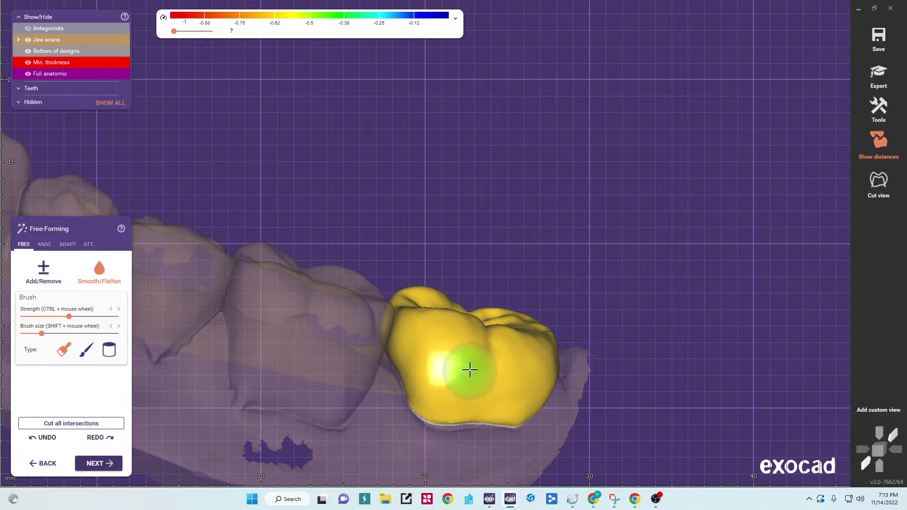
{"action": "right_click_drag", "start_coordinate": [463, 367], "coordinate": [461, 370]}
{"action": "right_click_drag", "start_coordinate": [508, 335], "coordinate": [506, 328]}
{"action": "middle_click_drag", "start_coordinate": [506, 328], "coordinate": [626, 221]}
{"action": "right_click_drag", "start_coordinate": [625, 220], "coordinate": [624, 223]}
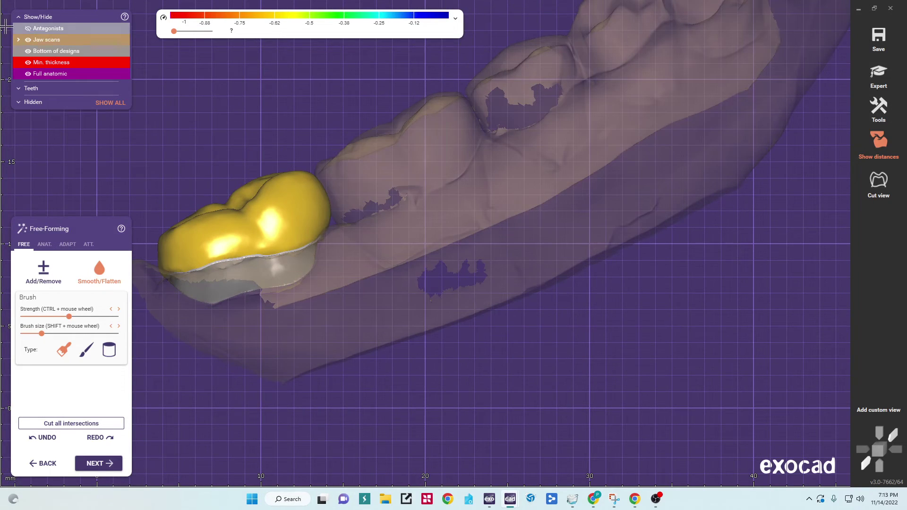
{"action": "left_click", "coordinate": [27, 29]}
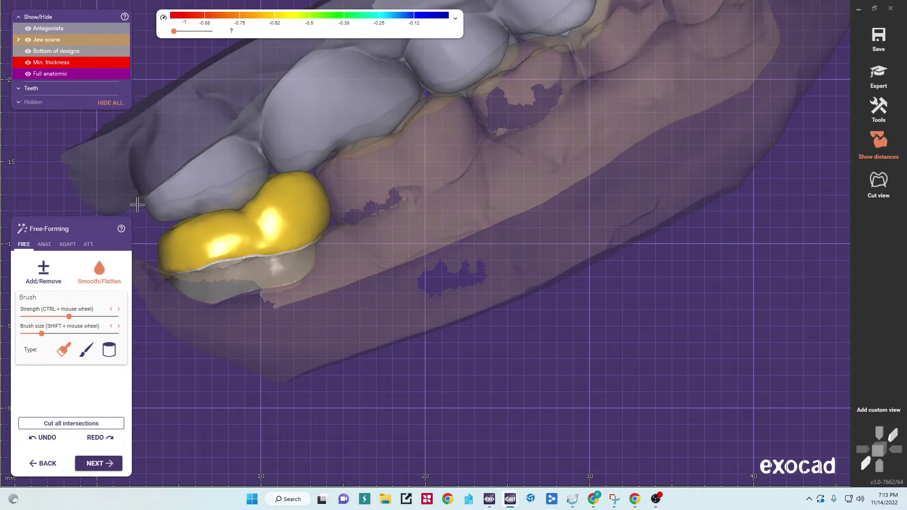
Try pulling the crown's distobuccal side inward as a tooth part, with and without the cusp tips held fixed, and undo the moves
{"action": "left_click", "coordinate": [44, 244]}
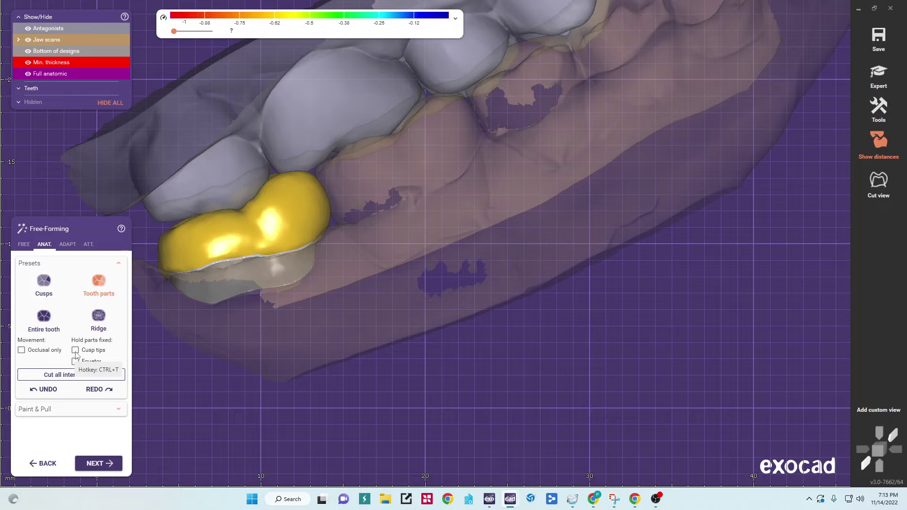
{"action": "right_click_drag", "start_coordinate": [156, 340], "coordinate": [172, 331]}
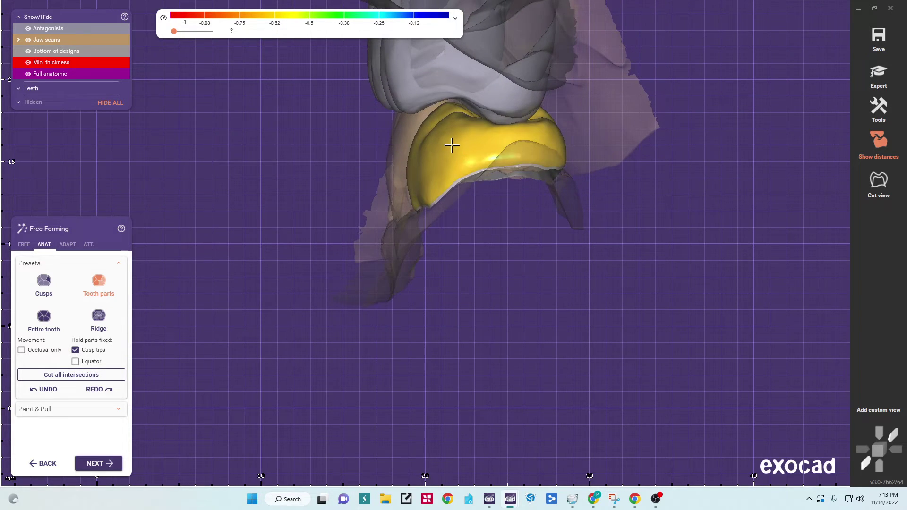
{"action": "left_click_drag", "start_coordinate": [420, 155], "coordinate": [432, 153]}
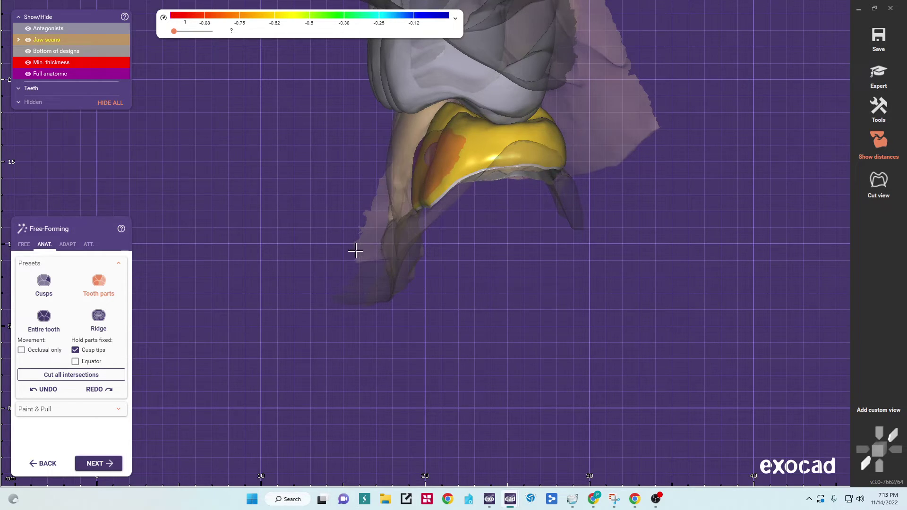
{"action": "left_click", "coordinate": [44, 392]}
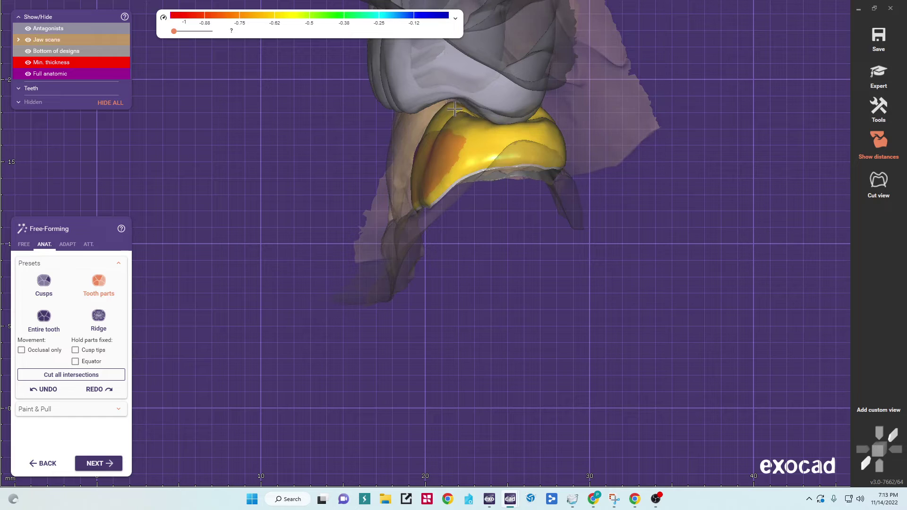
{"action": "mouse_move", "coordinate": [479, 337]}
{"action": "right_mouse_down"}
{"action": "mouse_move", "coordinate": [488, 337]}
{"action": "mouse_move", "coordinate": [481, 331]}
{"action": "right_mouse_up"}
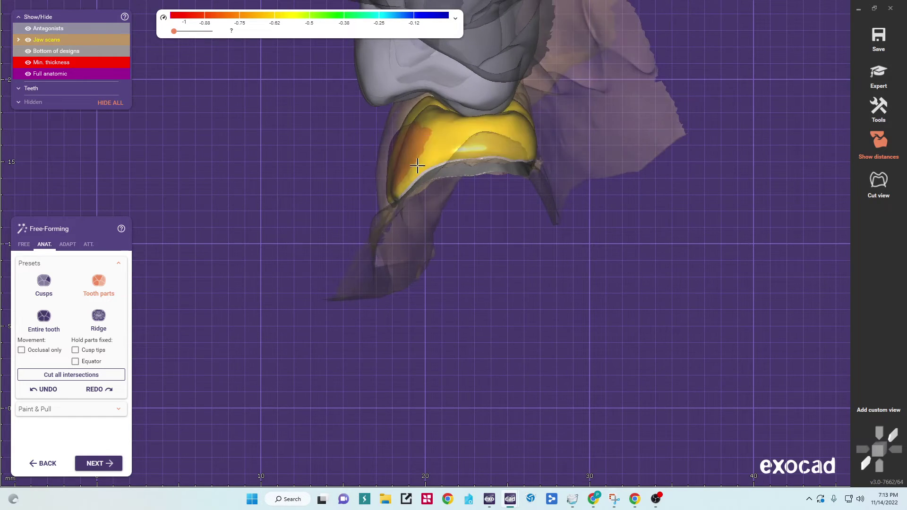
{"action": "right_click_drag", "start_coordinate": [360, 378], "coordinate": [362, 374]}
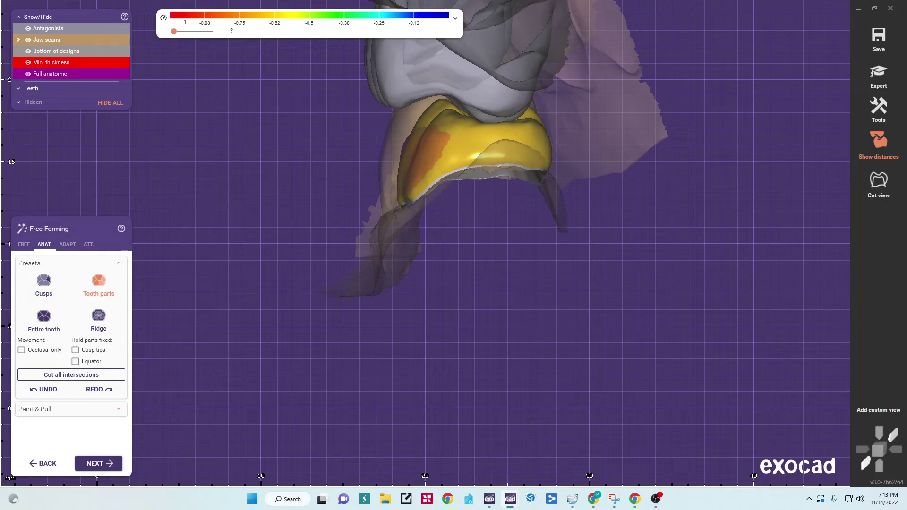
{"action": "left_click", "coordinate": [40, 390]}
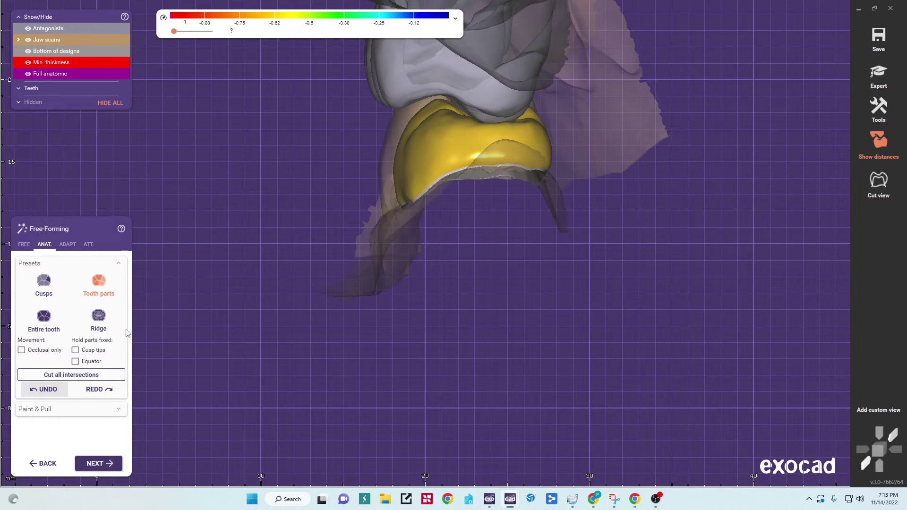
Pull the crown's distobuccal side slightly inward as a tooth part while holding the cusp tips fixed
{"action": "left_click", "coordinate": [75, 351]}
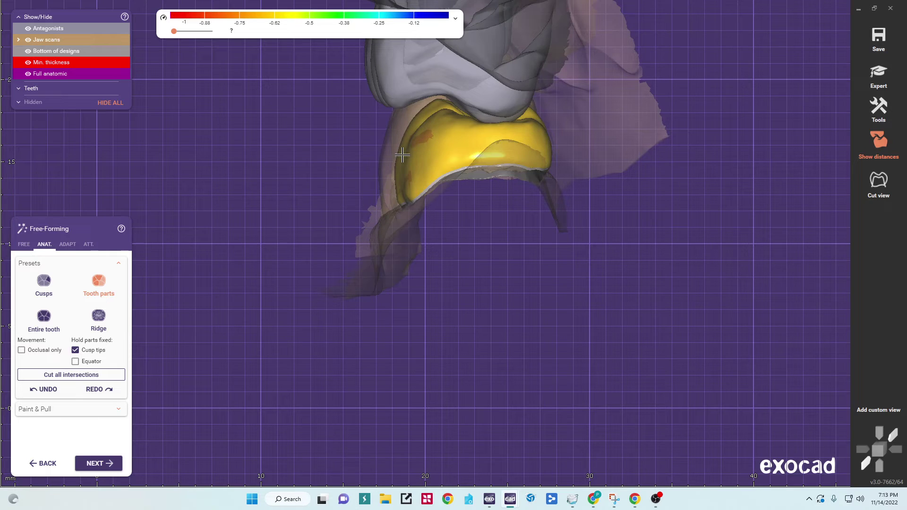
{"action": "right_click_drag", "start_coordinate": [481, 221], "coordinate": [475, 188]}
{"action": "right_click_drag", "start_coordinate": [471, 230], "coordinate": [461, 298]}
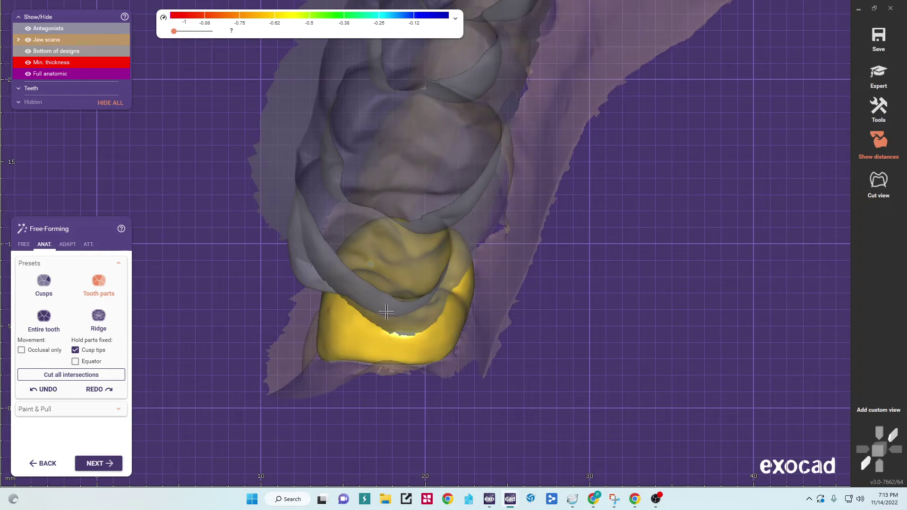
Hold the equator fixed instead of the cusp tips and check the crown's cusps against the antagonists
{"action": "left_click", "coordinate": [76, 362]}
{"action": "right_click_drag", "start_coordinate": [240, 423], "coordinate": [264, 354]}
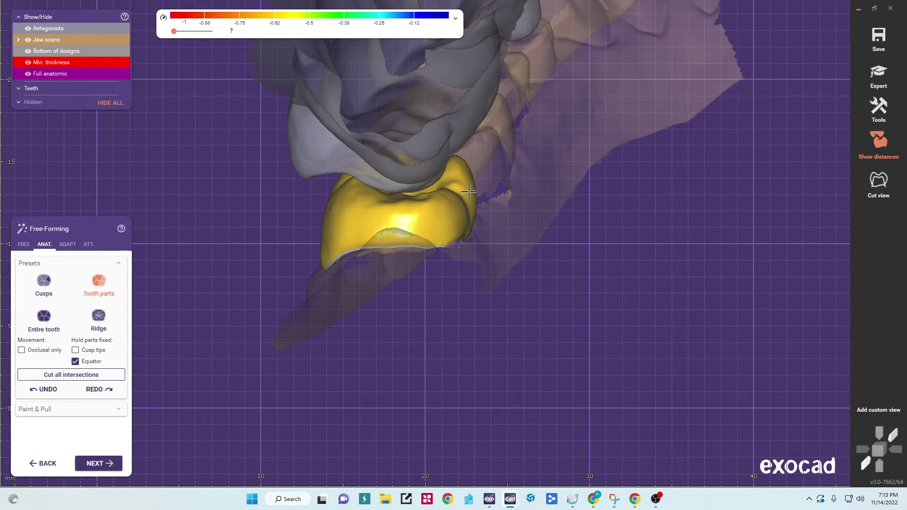
{"action": "right_click_drag", "start_coordinate": [282, 293], "coordinate": [365, 312]}
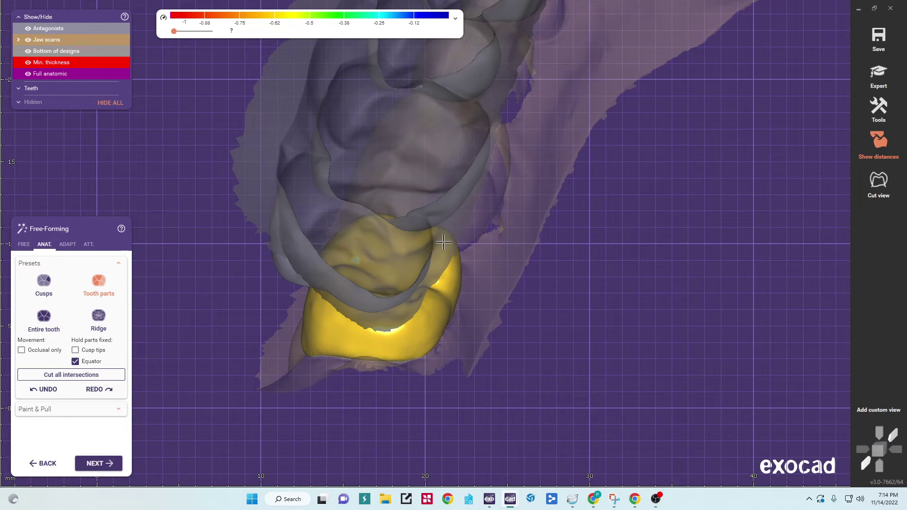
{"action": "mouse_move", "coordinate": [466, 302]}
{"action": "right_mouse_down"}
{"action": "mouse_move", "coordinate": [472, 296]}
{"action": "mouse_move", "coordinate": [455, 292]}
{"action": "right_mouse_up"}
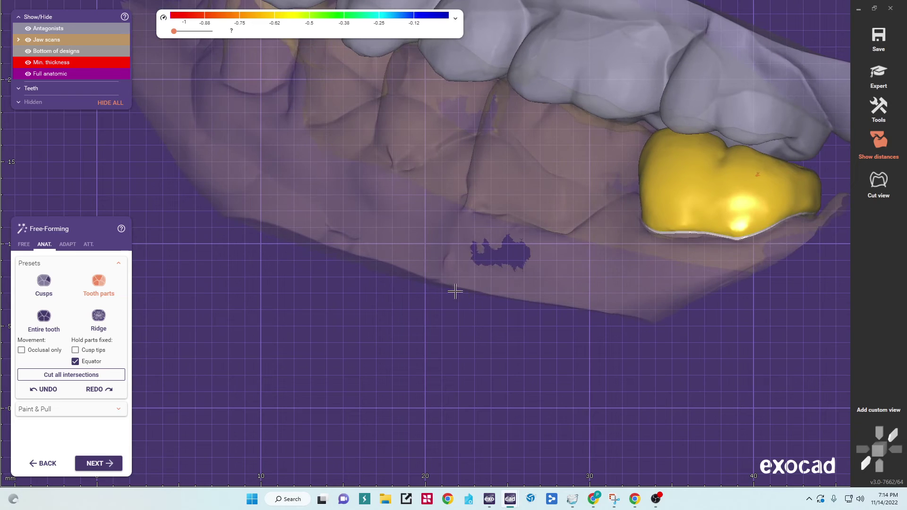
Smooth the crown's distal and distobuccal surface above the margin with the Smooth/Flatten brush
{"action": "left_click", "coordinate": [26, 245]}
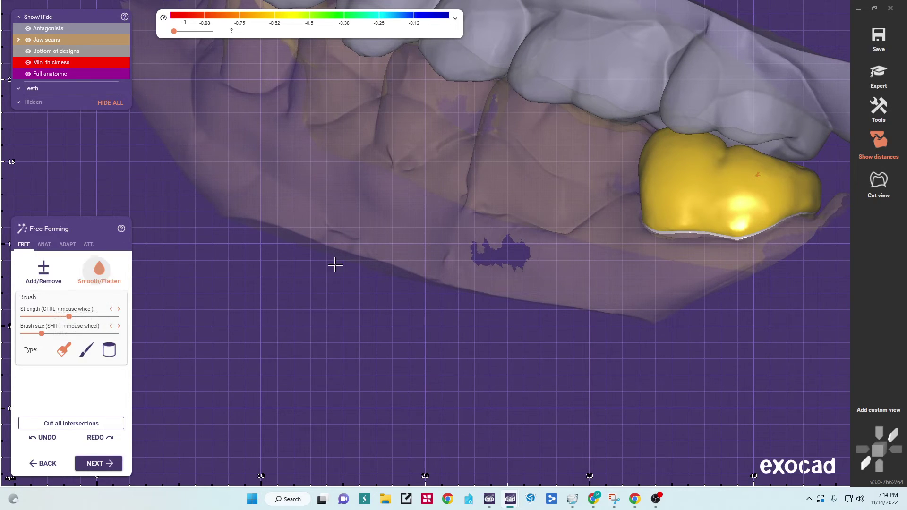
{"action": "right_click_drag", "start_coordinate": [621, 271], "coordinate": [620, 271]}
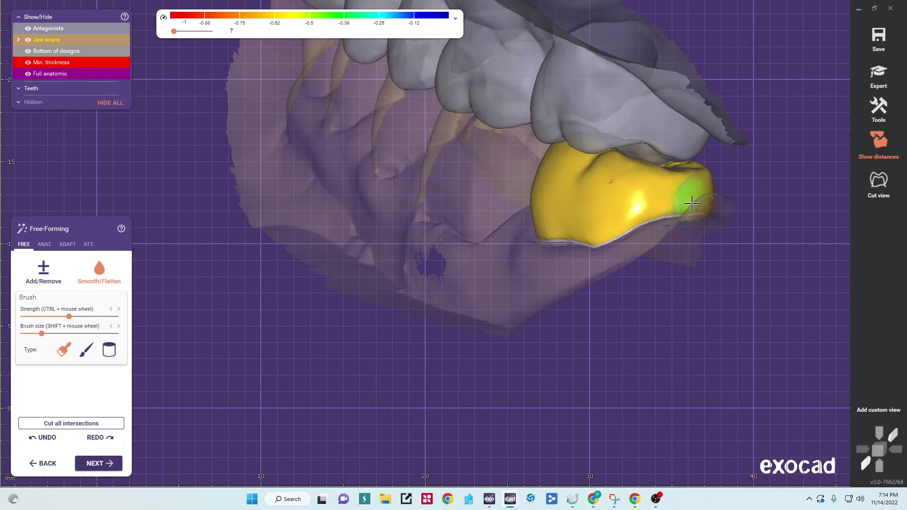
{"action": "mouse_move", "coordinate": [692, 203]}
{"action": "left_mouse_down"}
{"action": "mouse_move", "coordinate": [658, 208]}
{"action": "mouse_move", "coordinate": [622, 228]}
{"action": "left_mouse_up"}
{"action": "right_click_drag", "start_coordinate": [622, 231], "coordinate": [614, 254]}
{"action": "scroll", "coordinate": [621, 237], "scroll_direction": "down", "scroll_amount": 6}
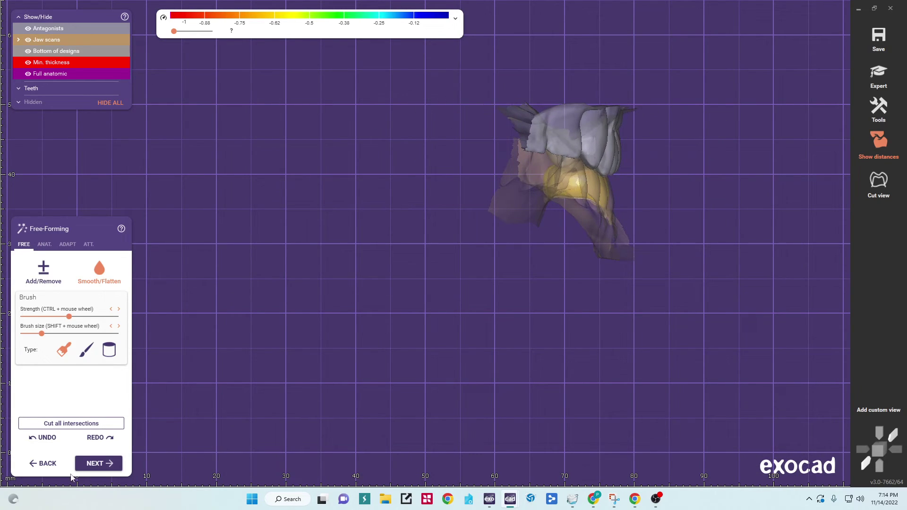
Hide the antagonists, set the jaw scans' opacity to 83%, and check the crown's mesial contact from the buccal and occlusal sides
{"action": "left_click", "coordinate": [29, 29]}
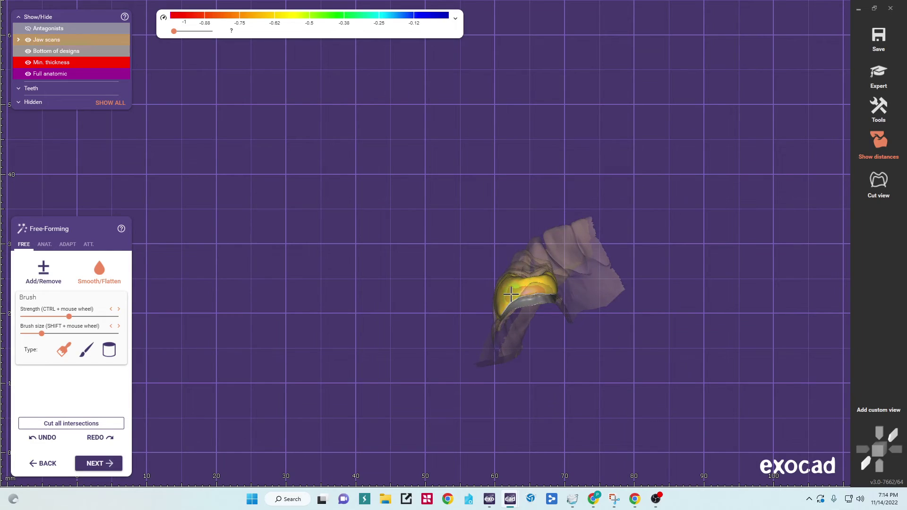
{"action": "scroll", "coordinate": [594, 338], "scroll_direction": "up", "scroll_amount": 5}
{"action": "right_click_drag", "start_coordinate": [561, 317], "coordinate": [561, 318]}
{"action": "left_click", "coordinate": [110, 39]}
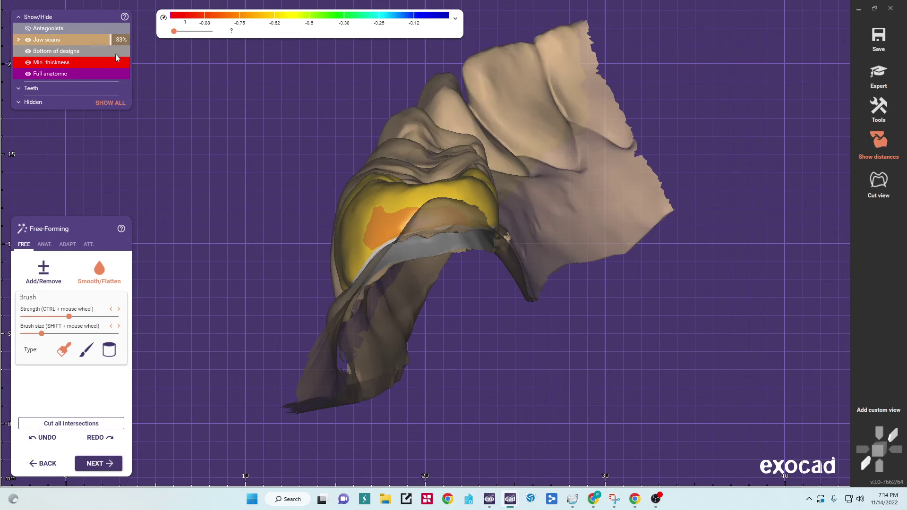
{"action": "right_click_drag", "start_coordinate": [237, 199], "coordinate": [237, 199]}
{"action": "mouse_move", "coordinate": [688, 288]}
{"action": "right_mouse_down"}
{"action": "mouse_move", "coordinate": [687, 298]}
{"action": "mouse_move", "coordinate": [679, 263]}
{"action": "right_mouse_up"}
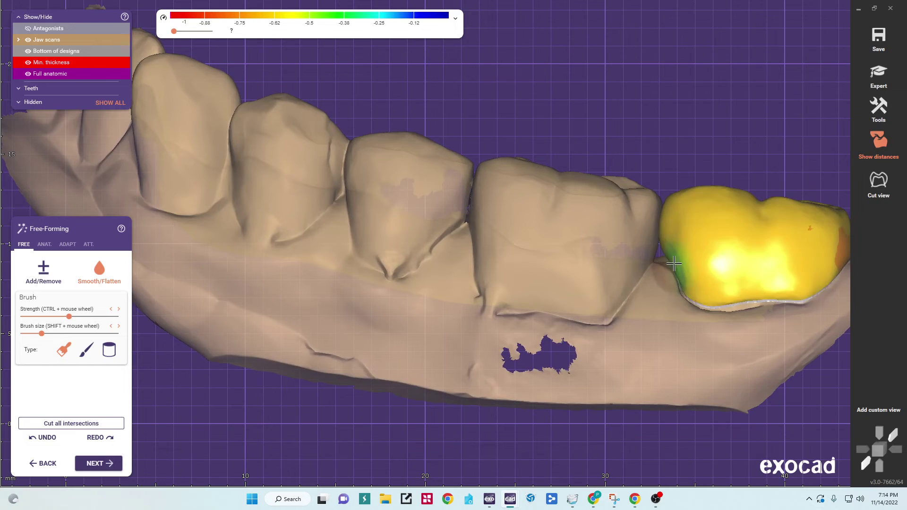
{"action": "mouse_move", "coordinate": [650, 187]}
{"action": "right_mouse_down"}
{"action": "mouse_move", "coordinate": [649, 209]}
{"action": "mouse_move", "coordinate": [650, 195]}
{"action": "right_mouse_up"}
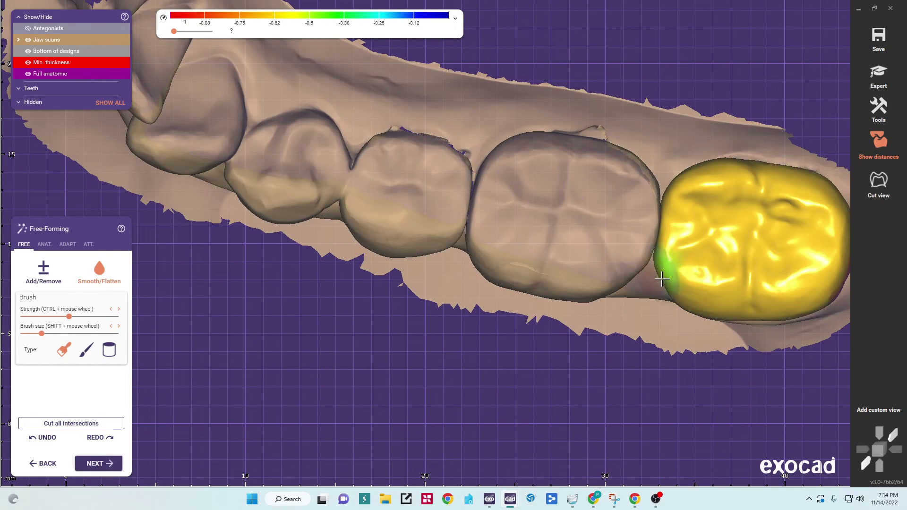
Finish free-forming without an occlusal adaptation, and merge and save the crown restoration
{"action": "right_click_drag", "start_coordinate": [545, 352], "coordinate": [544, 344]}
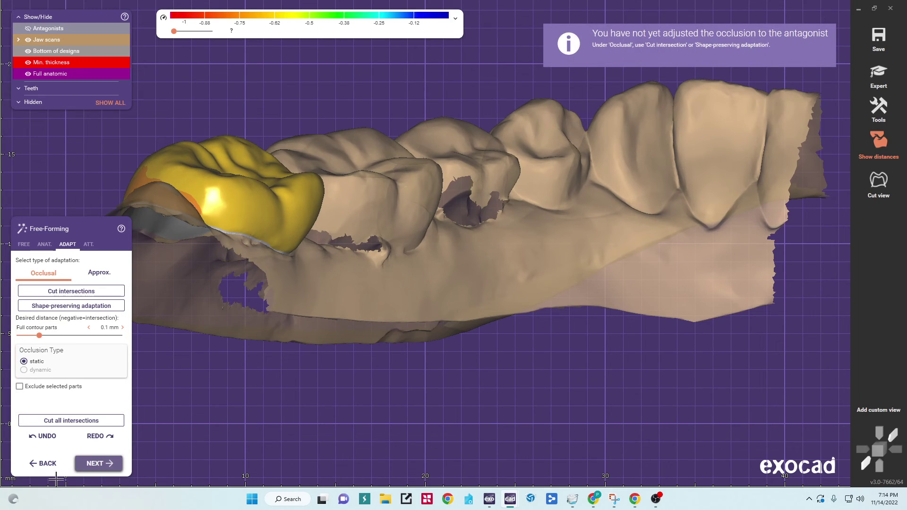
{"action": "left_click", "coordinate": [100, 465]}
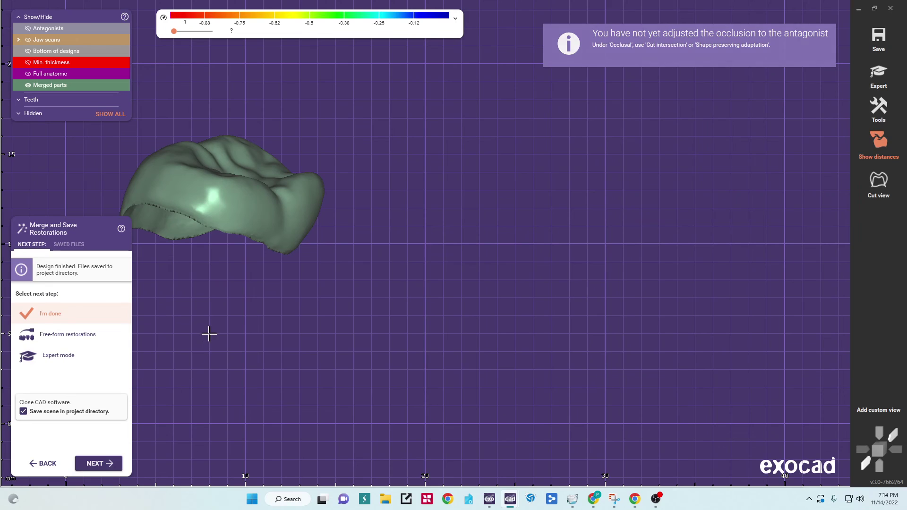
Open the save-to-file dialog for the merged tooth 37 restoration and cancel it without saving a mesh
{"action": "right_click", "coordinate": [462, 211]}
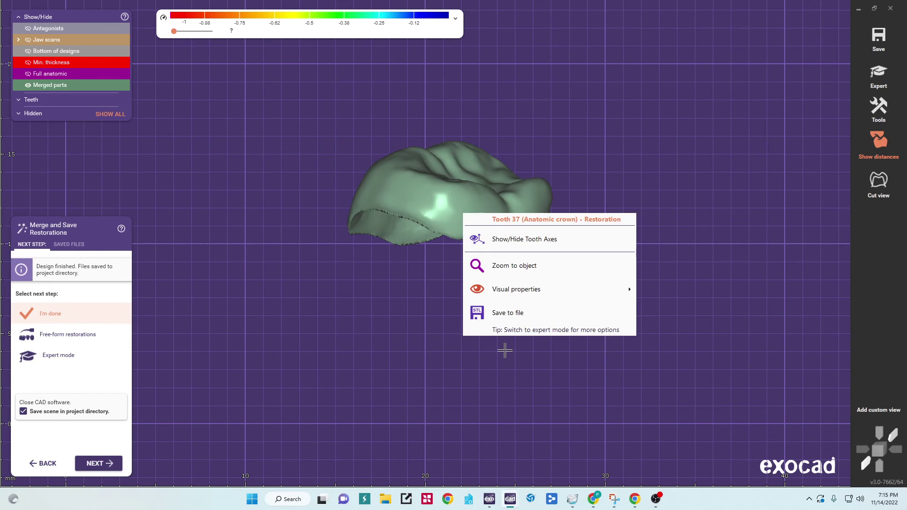
{"action": "left_click", "coordinate": [509, 312]}
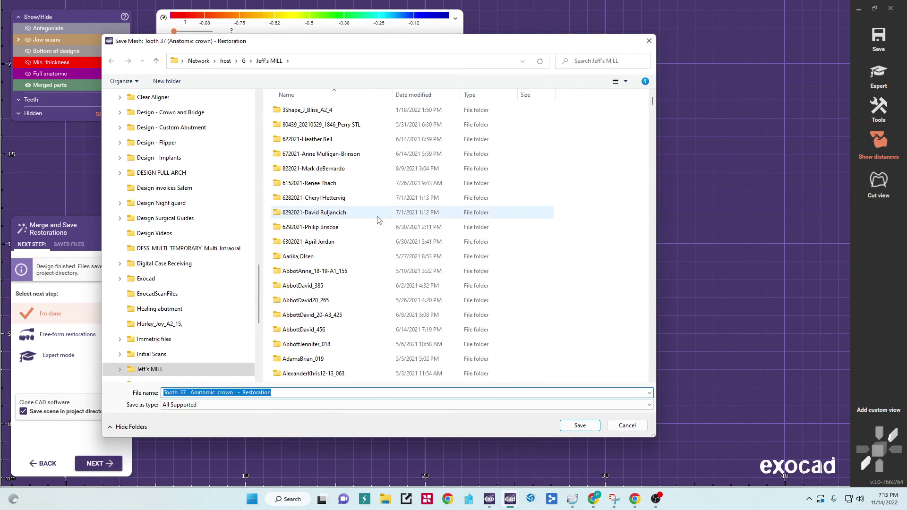
{"action": "left_click", "coordinate": [627, 426]}
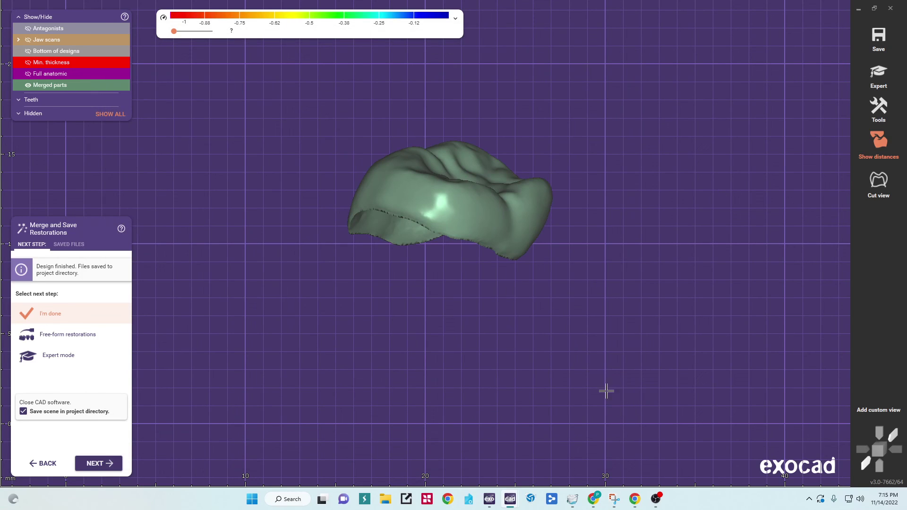
{"action": "right_click_drag", "start_coordinate": [490, 352], "coordinate": [478, 402]}
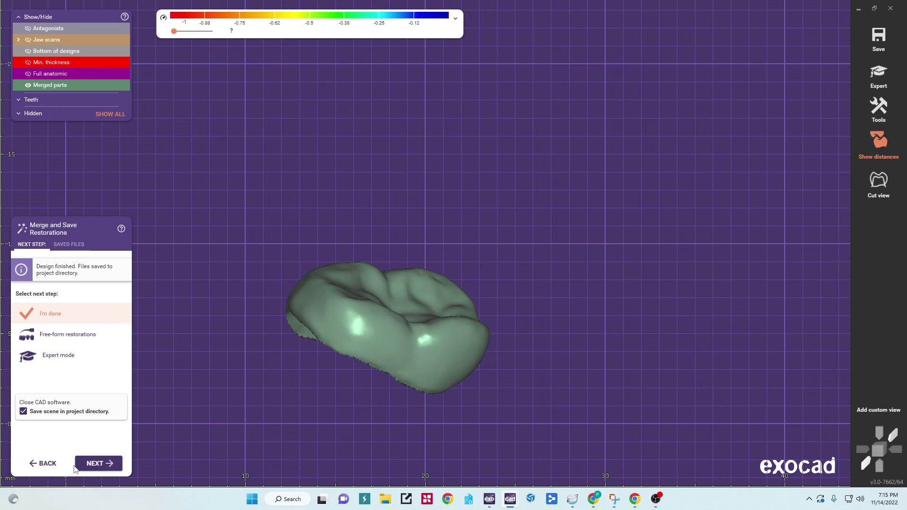